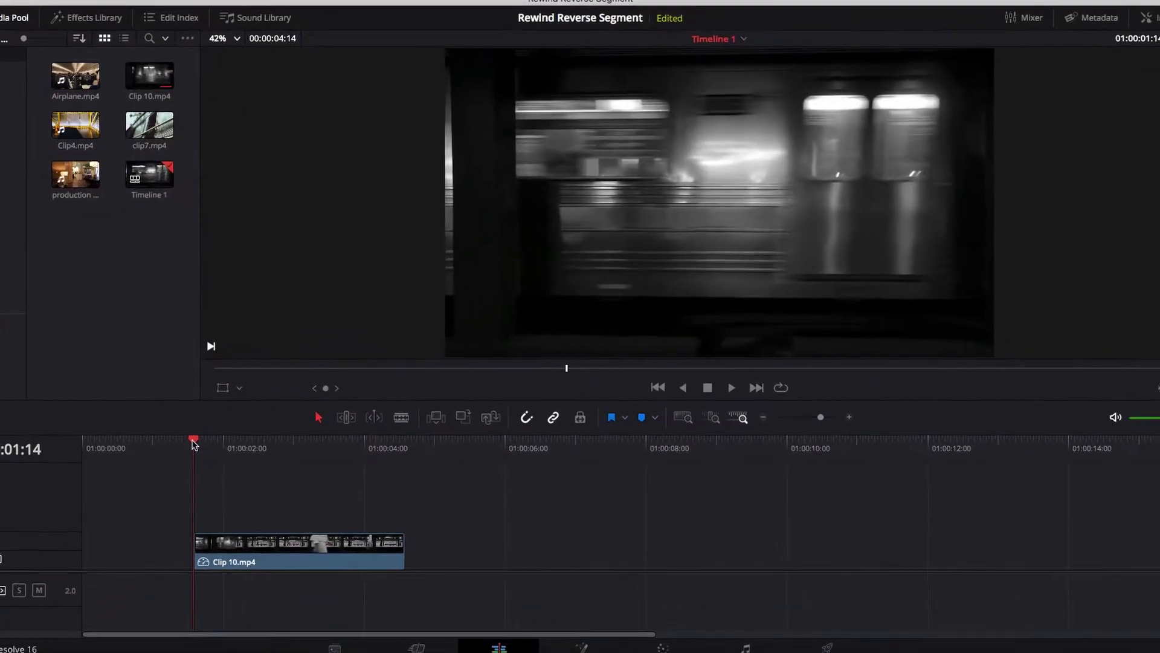
Preview the subway clip twice from 01:00:01:14, then bring up Clip 10.mp4's context menu.
key("space")
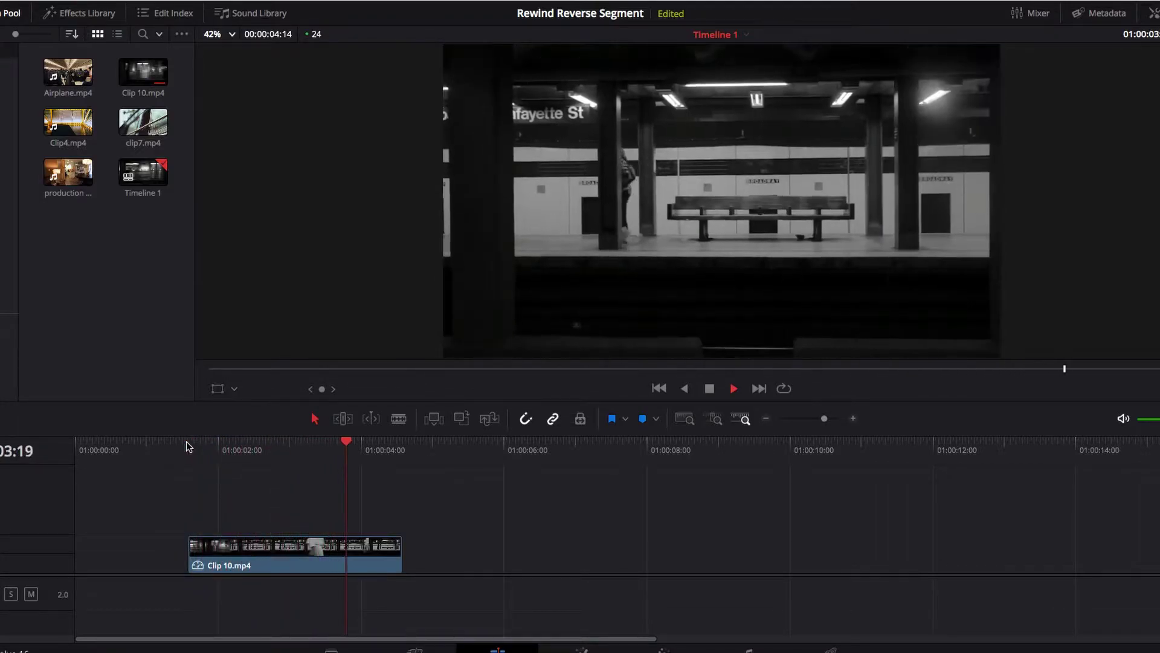
left_click(186, 446)
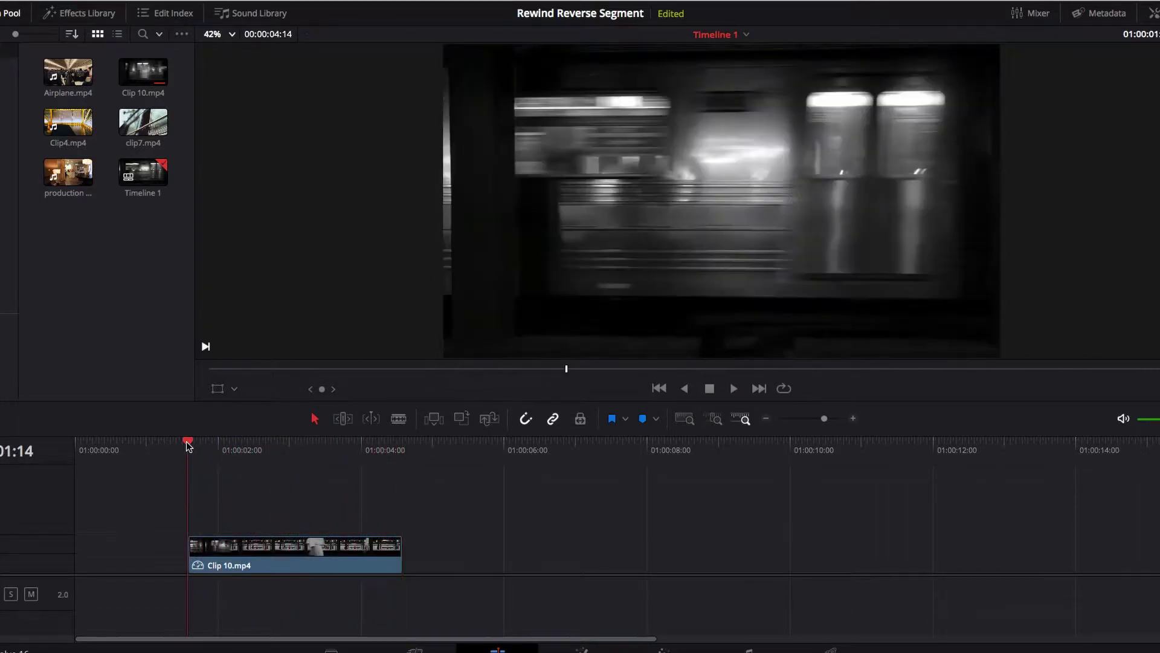
key("space")
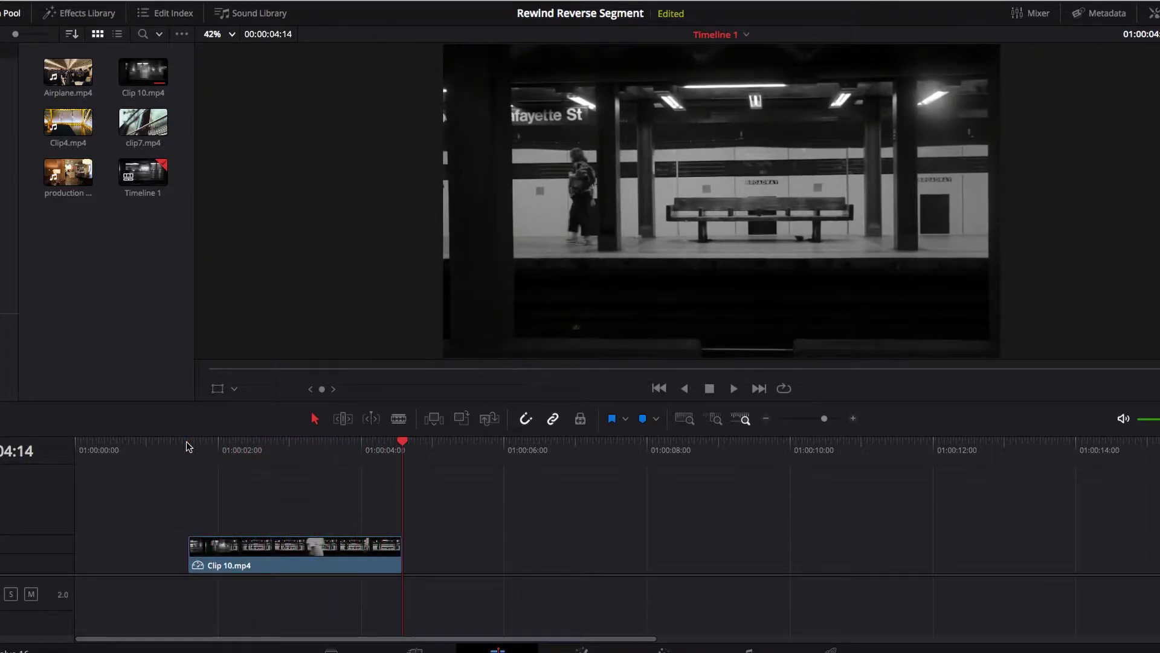
left_click(189, 446)
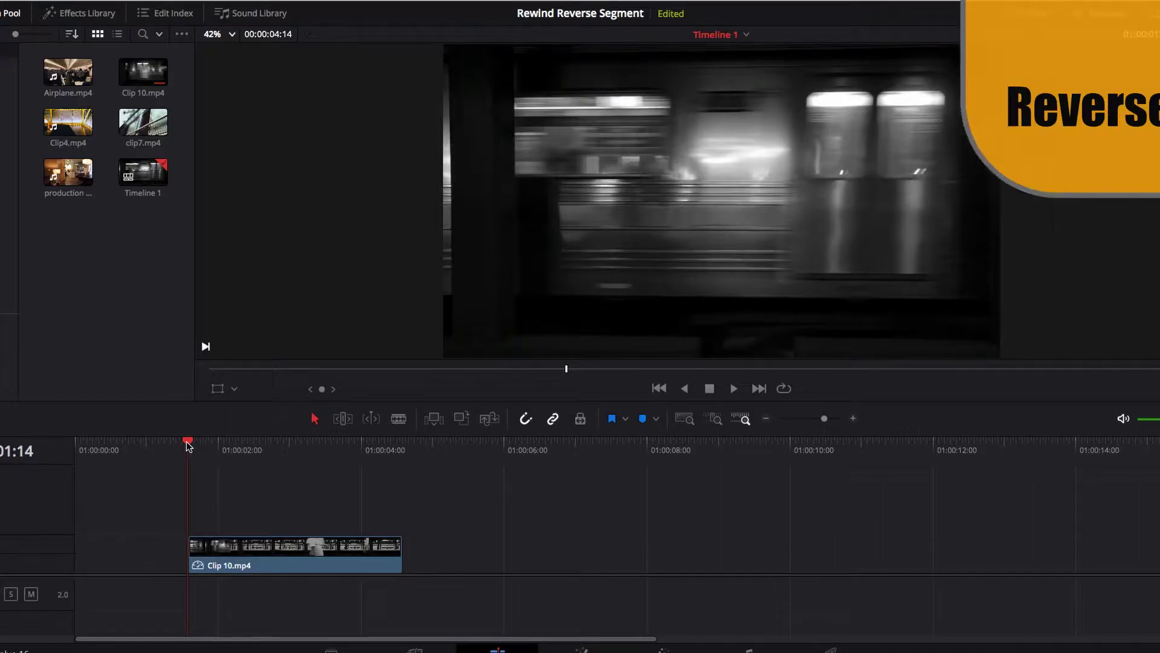
right_click(302, 554)
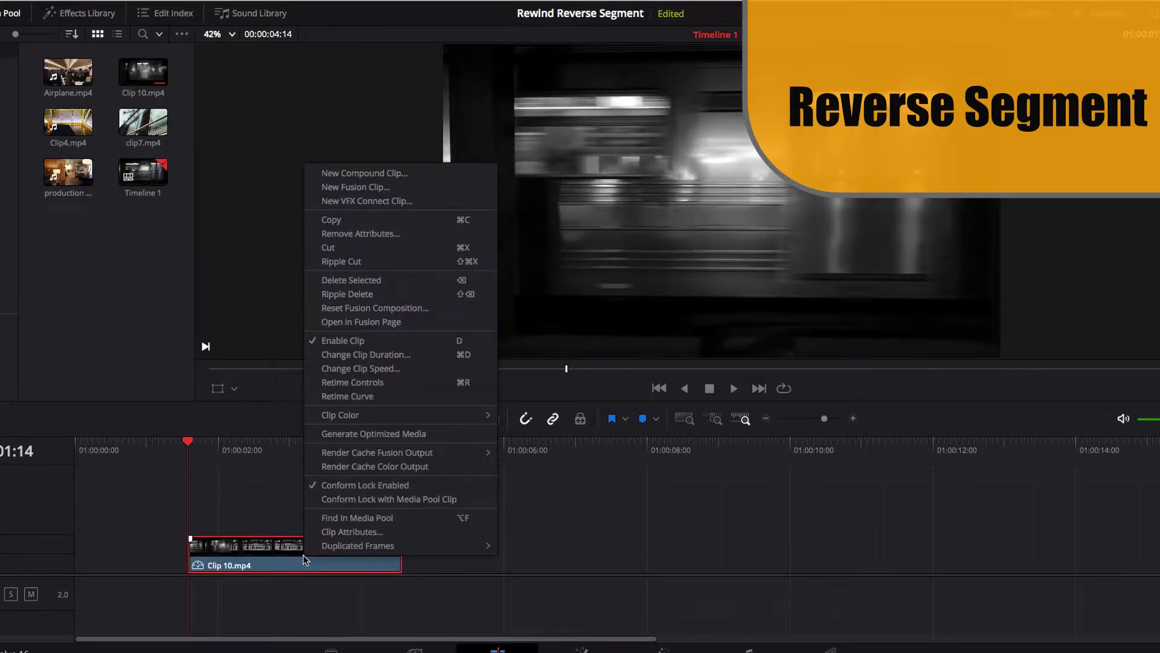
Reverse the whole of Clip 10.mp4 at -100% with Reverse Segment in the retime controls.
left_click(436, 383)
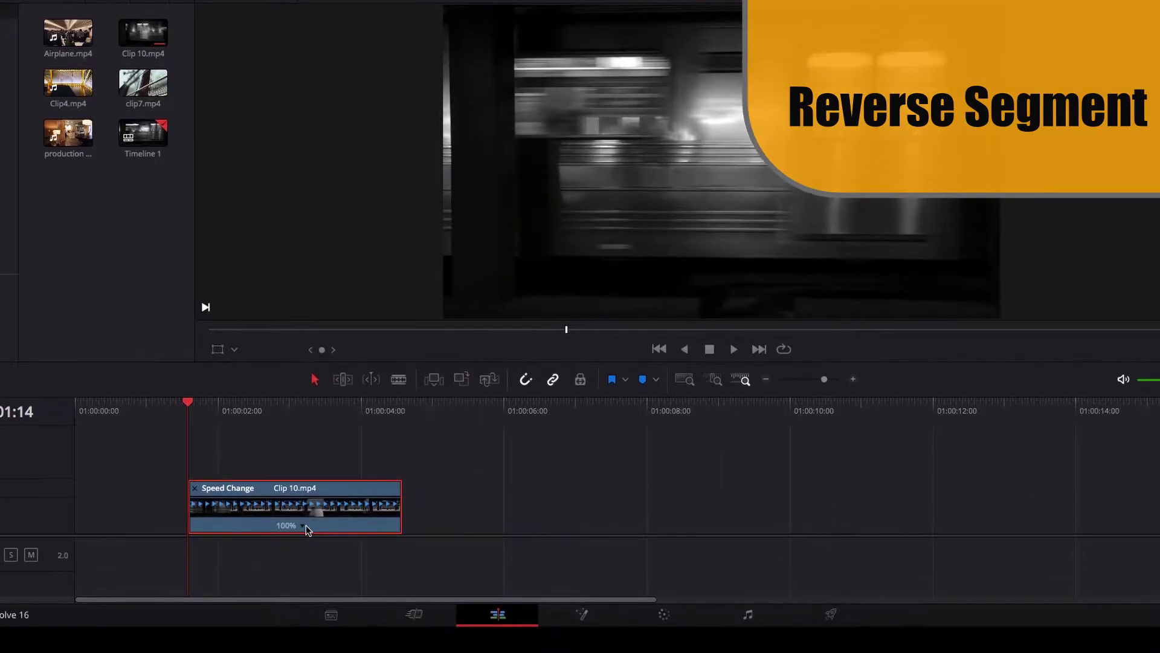
left_click(302, 565)
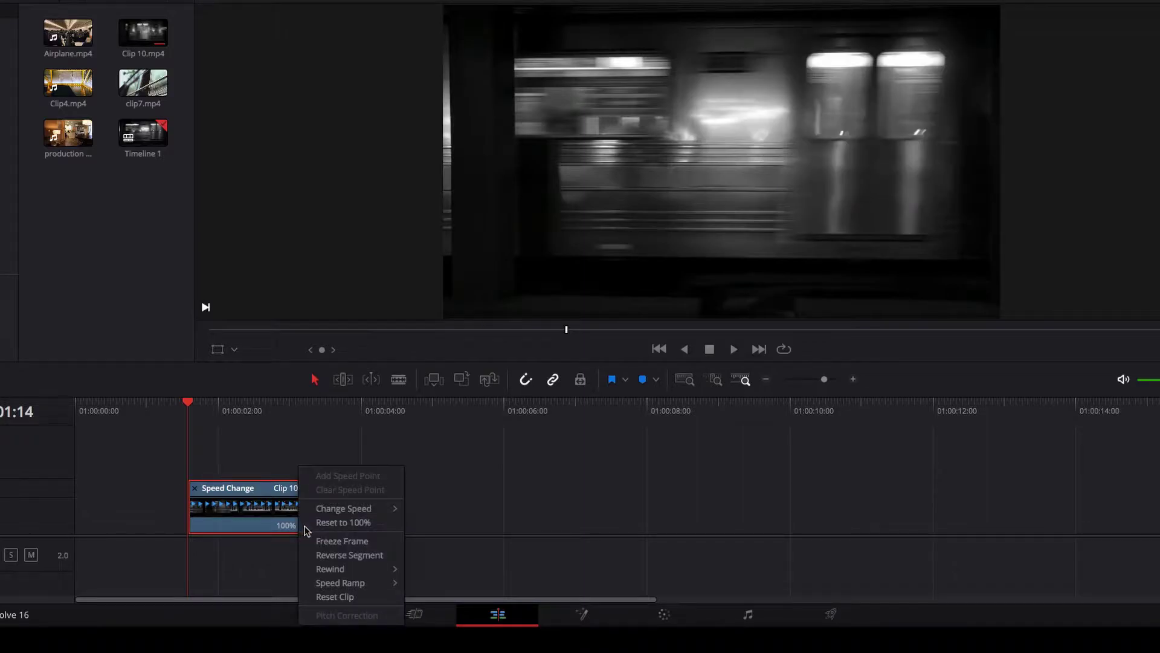
left_click(358, 554)
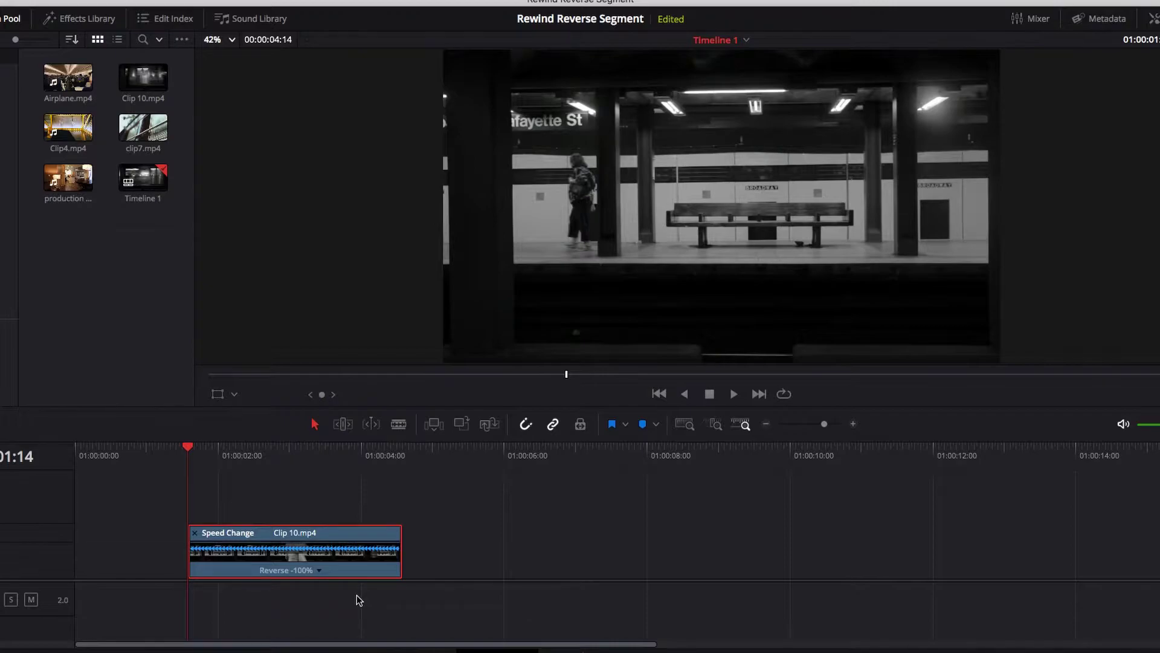
Preview the reversed clip twice from its start, then hide the retime controls with Cmd+R.
key("space")
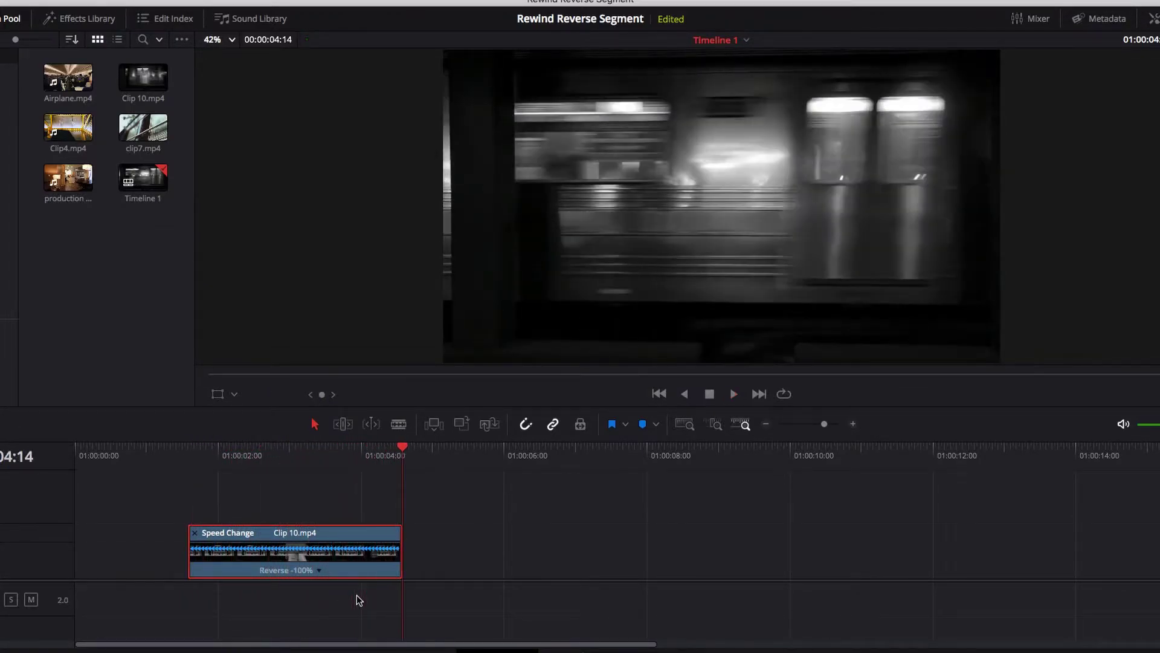
left_click(189, 458)
key("space")
left_click(188, 457)
key("ctrl+r")
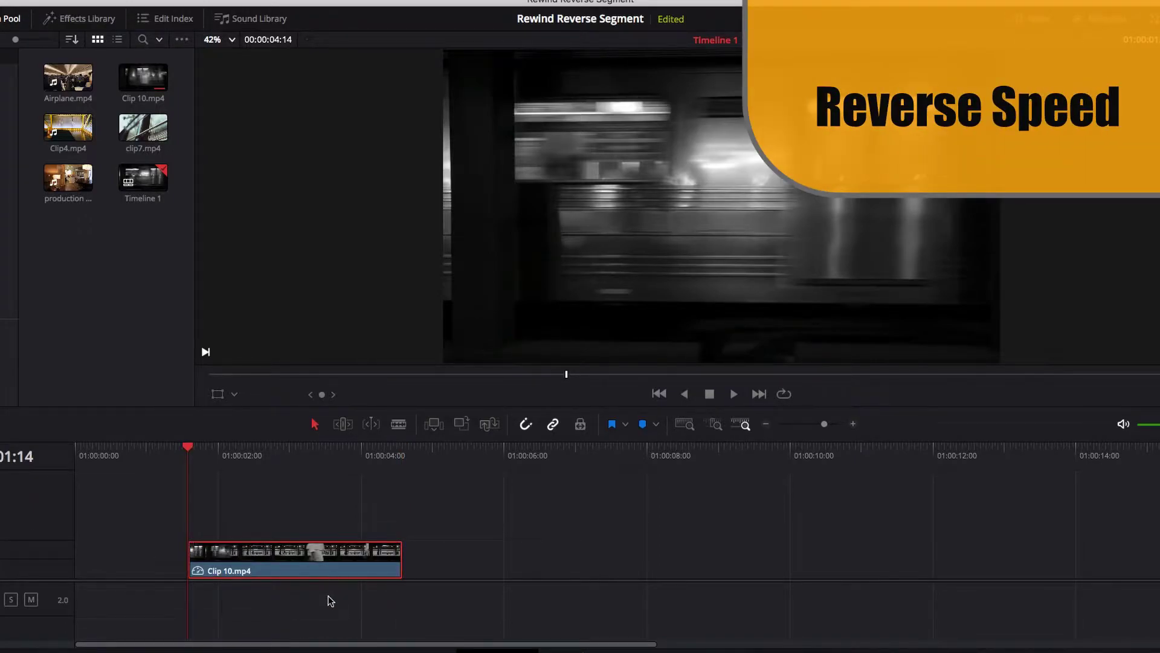
Reverse Clip 10.mp4 to -100 speed through Change Clip Speed with Reverse speed ticked.
right_click(339, 566)
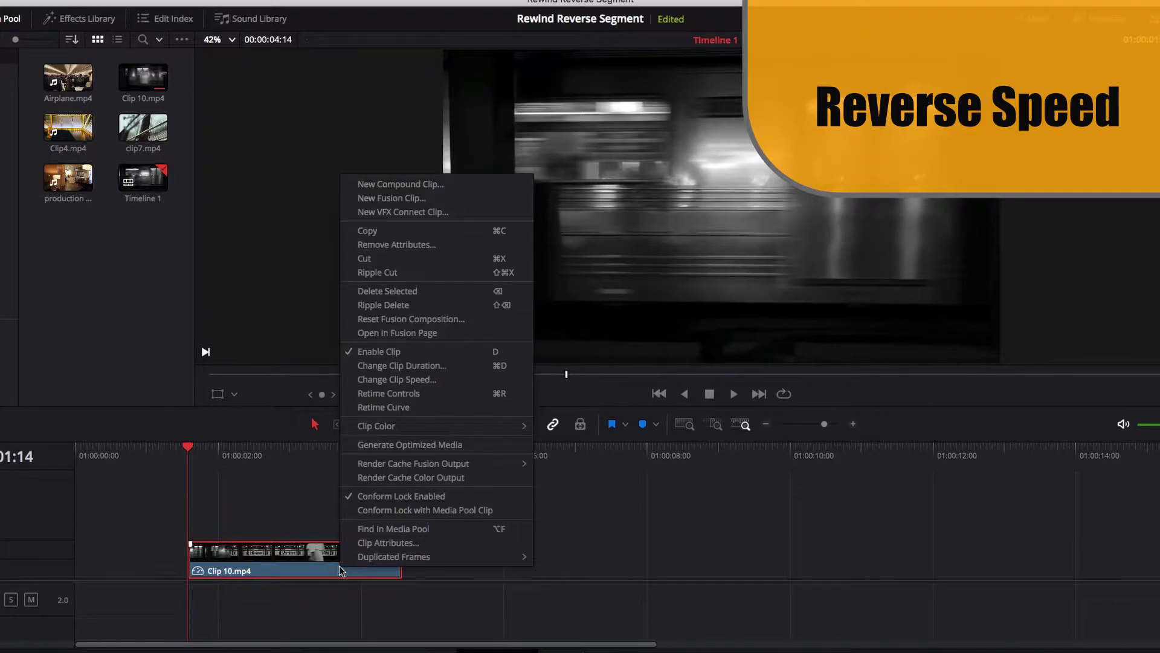
left_click(455, 381)
left_click(352, 385)
left_click(422, 512)
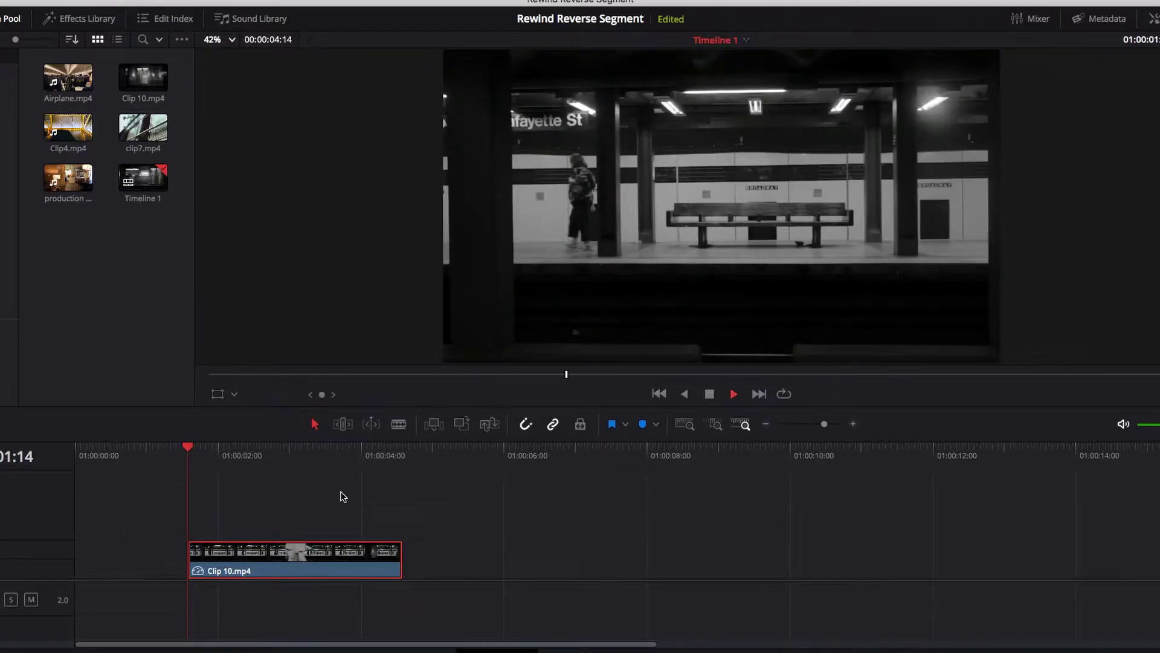
Play the reversed clip, return to its start, and bring up the clip's context menu.
key("space")
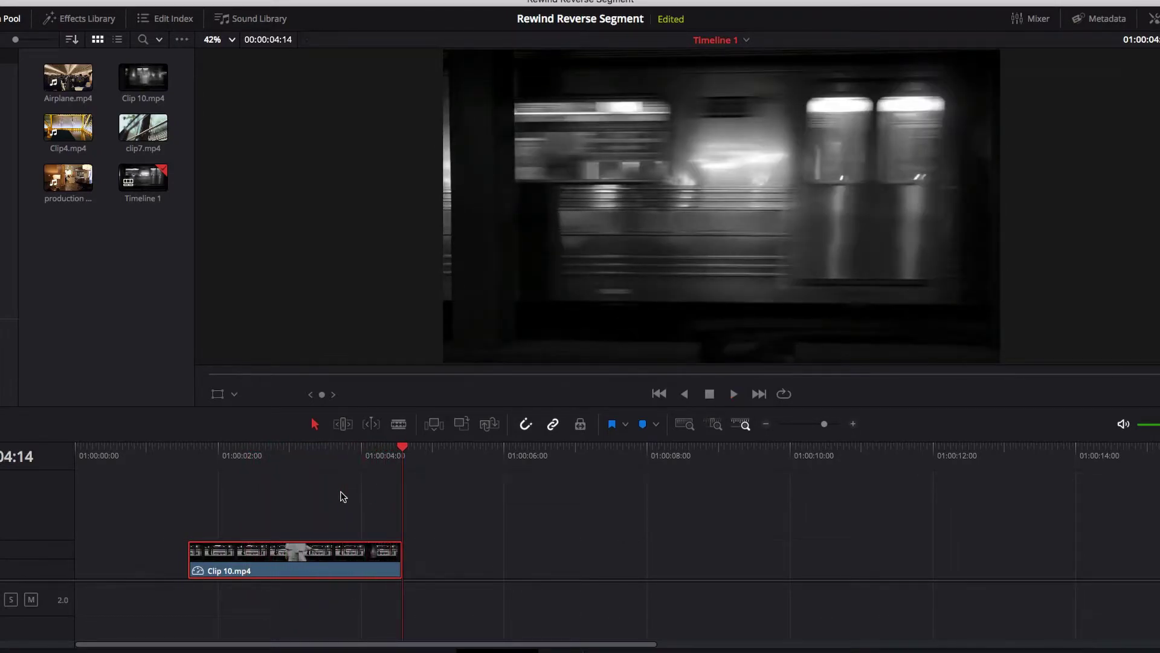
left_click(185, 454)
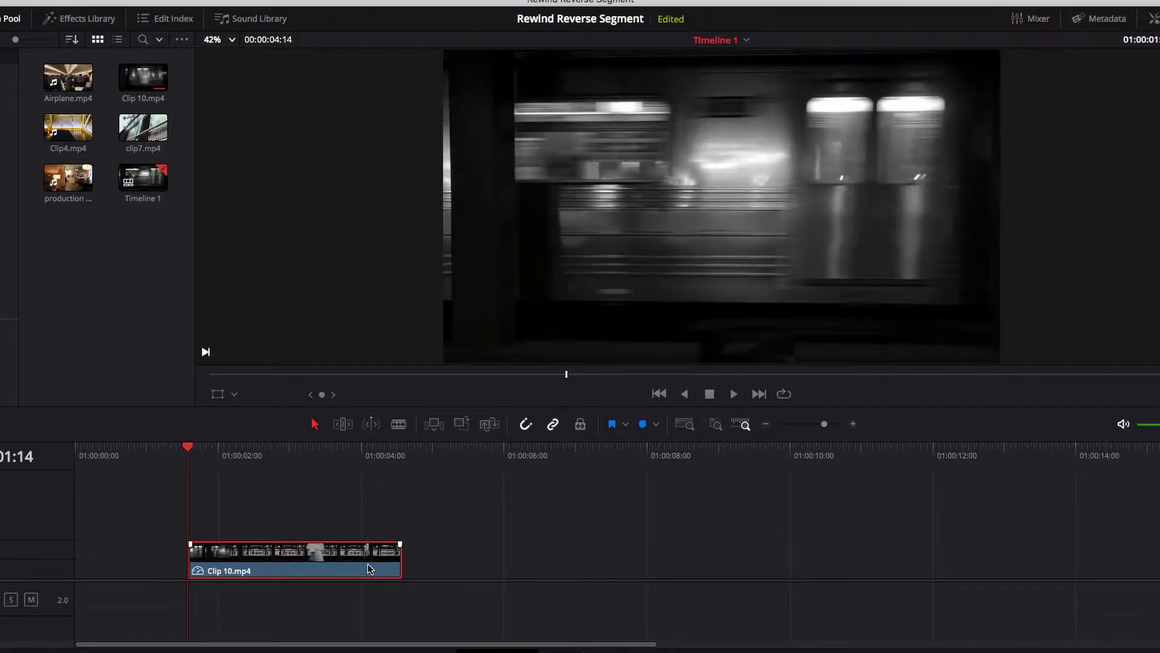
right_click(368, 569)
Add a 100% rewind to Clip 10.mp4 from the retime speed dropdown.
left_click(472, 391)
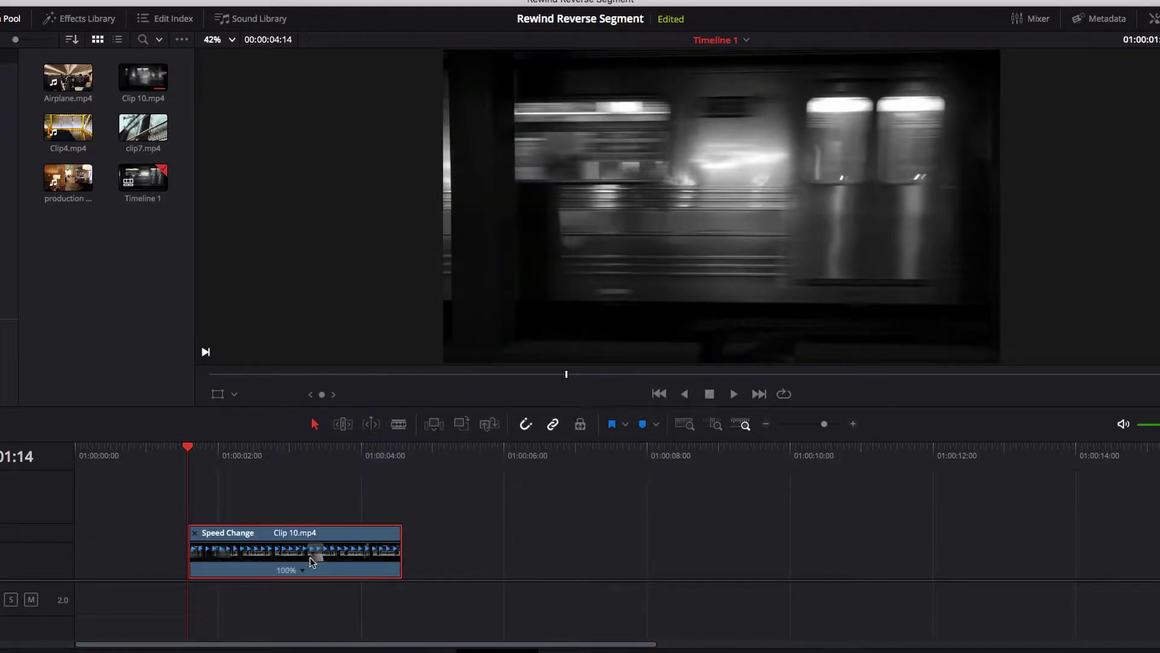
left_click(302, 569)
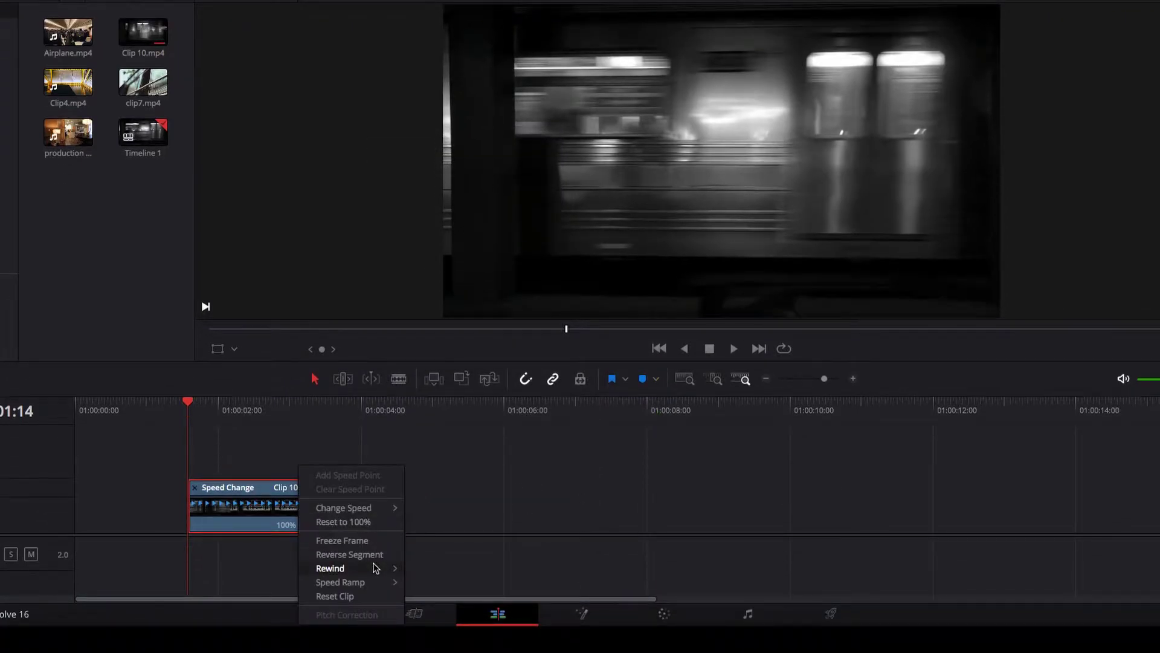
mouse_move(375, 568)
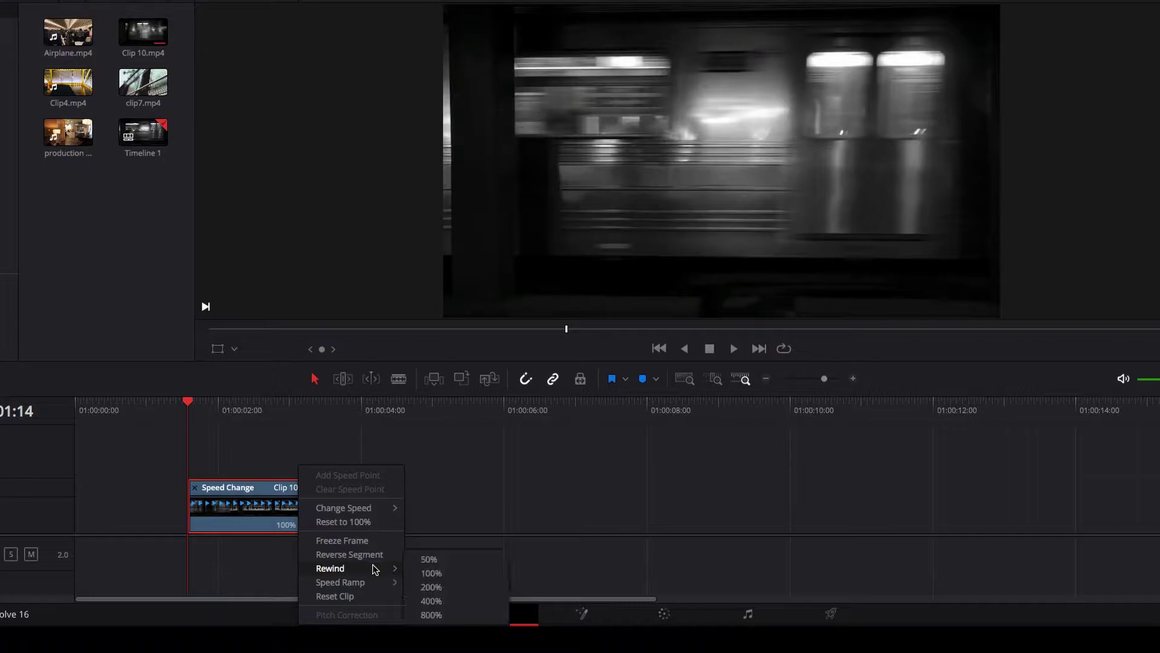
left_click(432, 572)
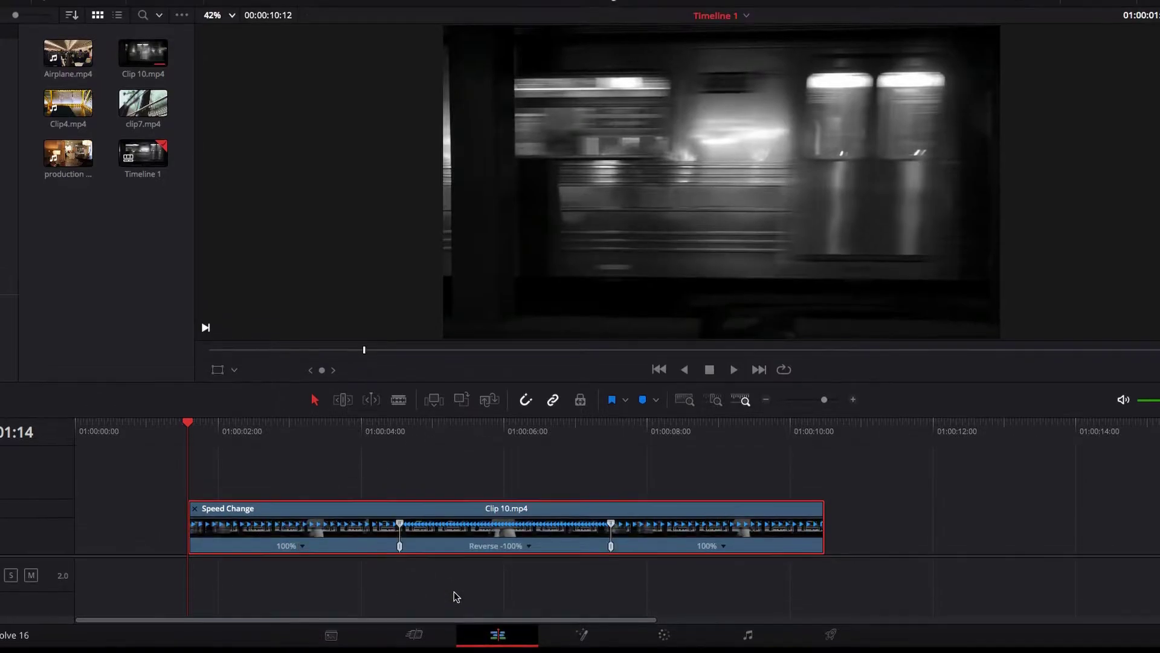
Preview the rewind, then park the playhead at 01:00:04:01.
key("space")
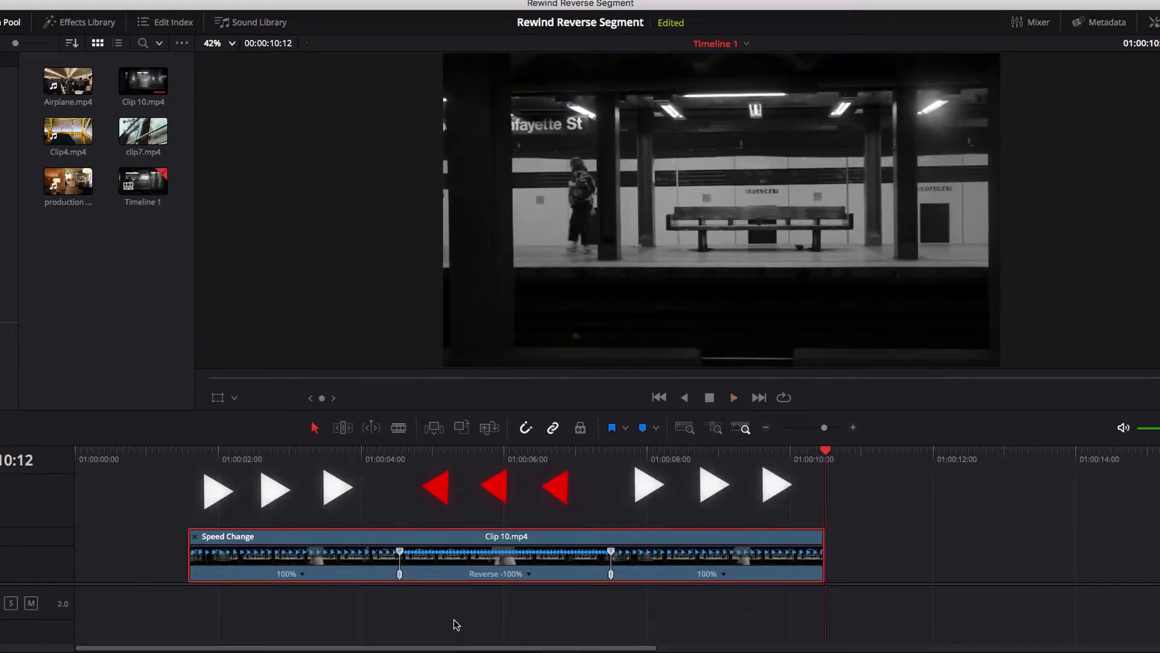
left_click(186, 458)
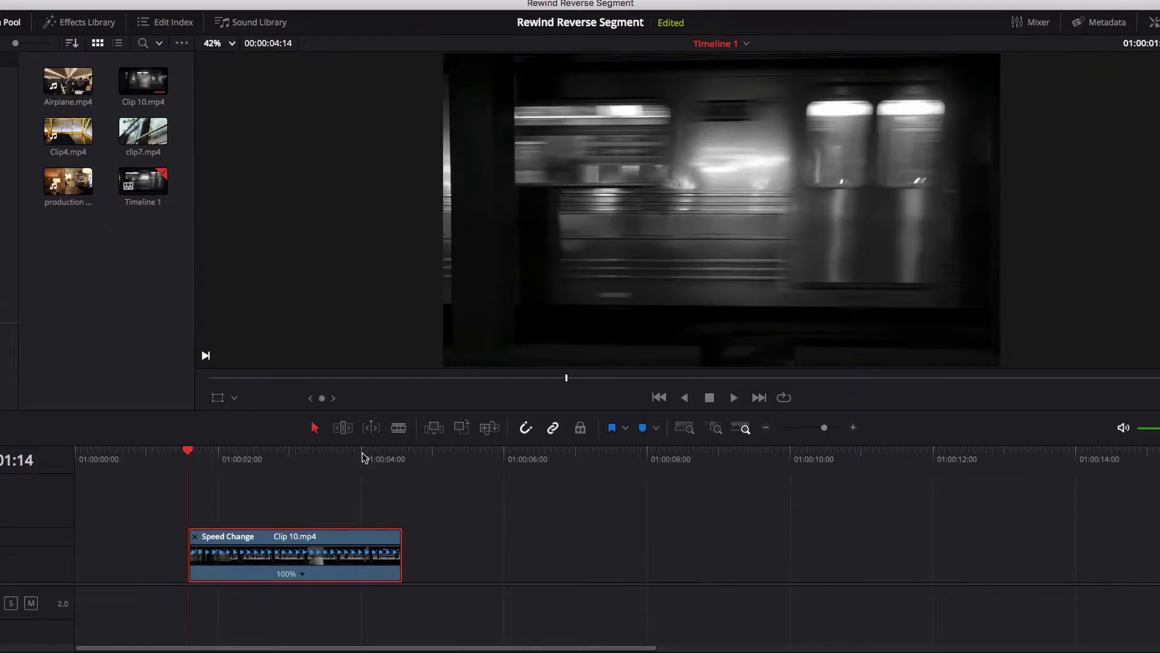
left_click(362, 450)
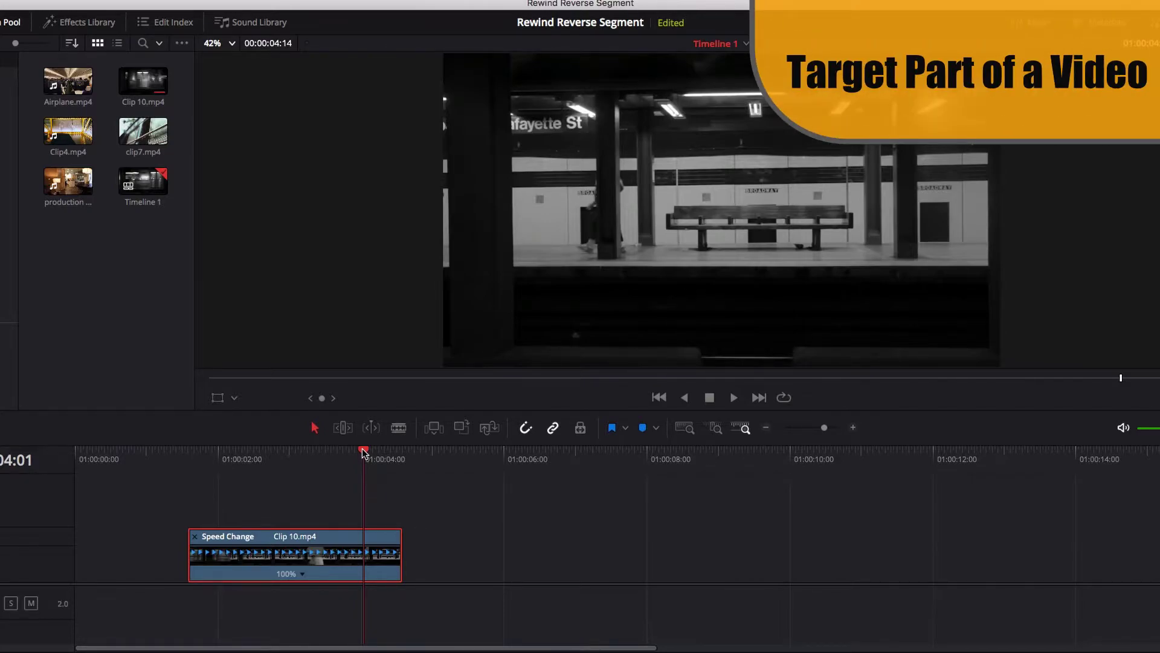
Try a 100% rewind at the playhead, preview it from the start, then undo it.
left_click(302, 574)
mouse_move(369, 623)
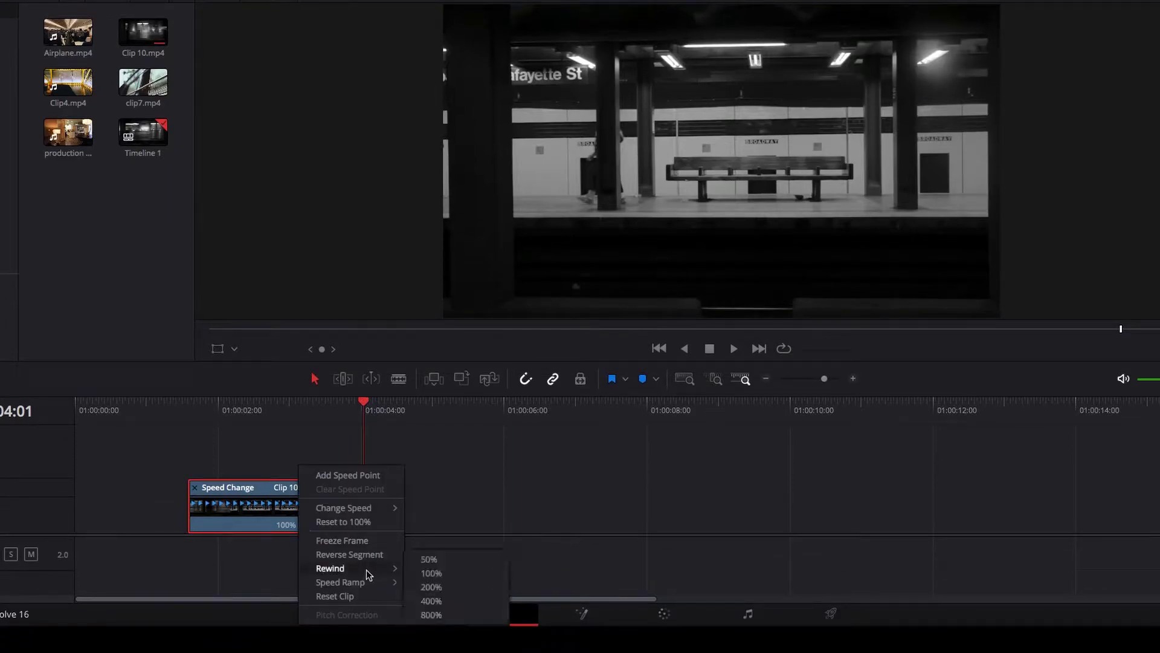
left_click(449, 573)
key("space")
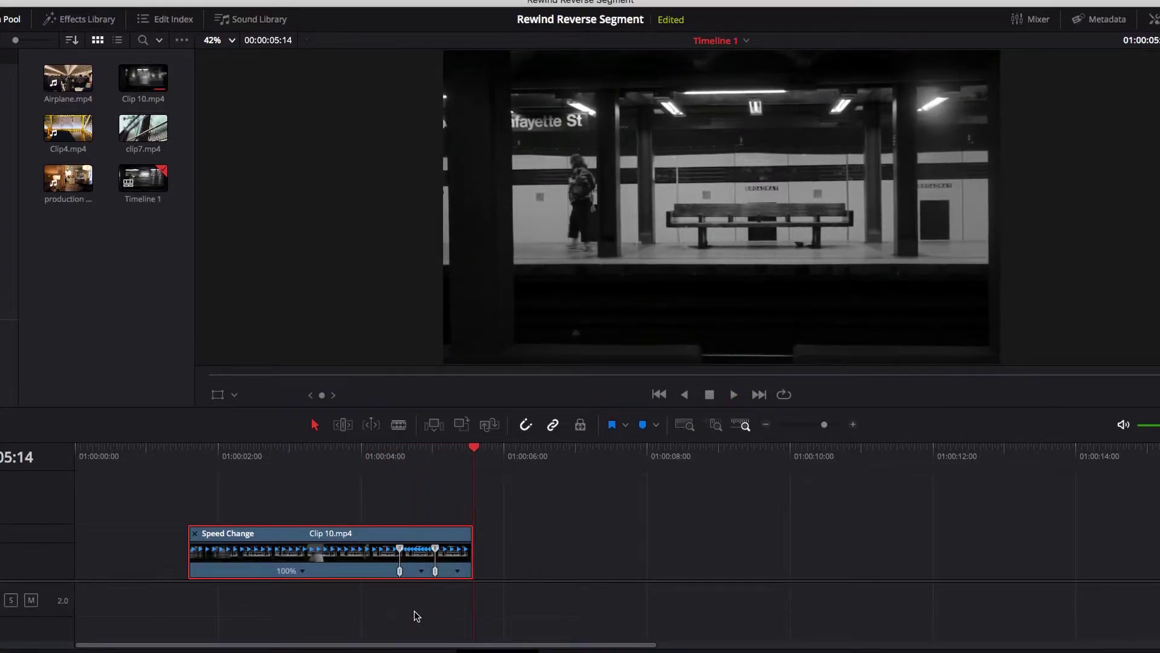
left_click(191, 455)
key("space")
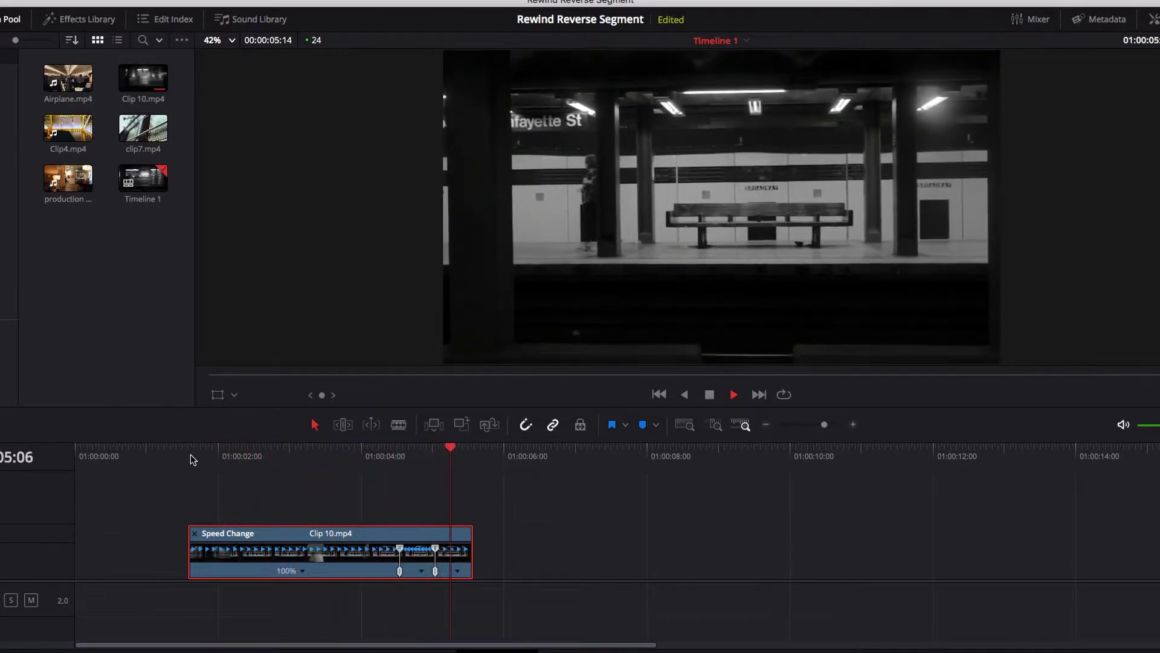
key("ctrl+z")
At the 4-second point, apply Reverse Segment to make the clip play at -100%.
left_click(362, 447)
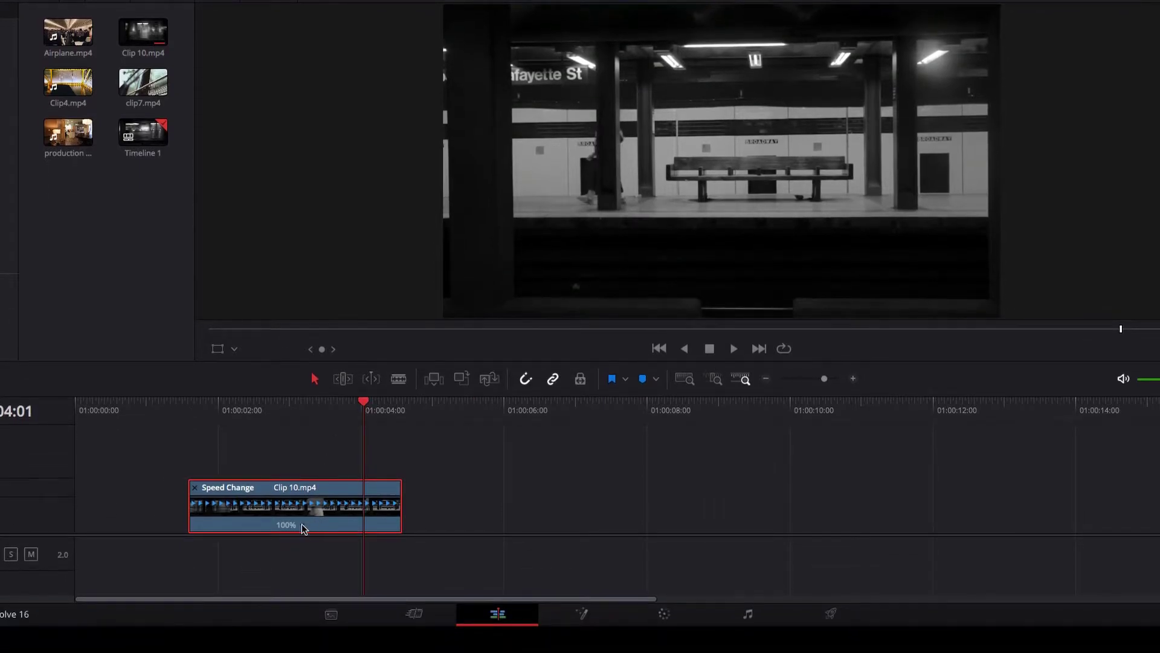
left_click(304, 528)
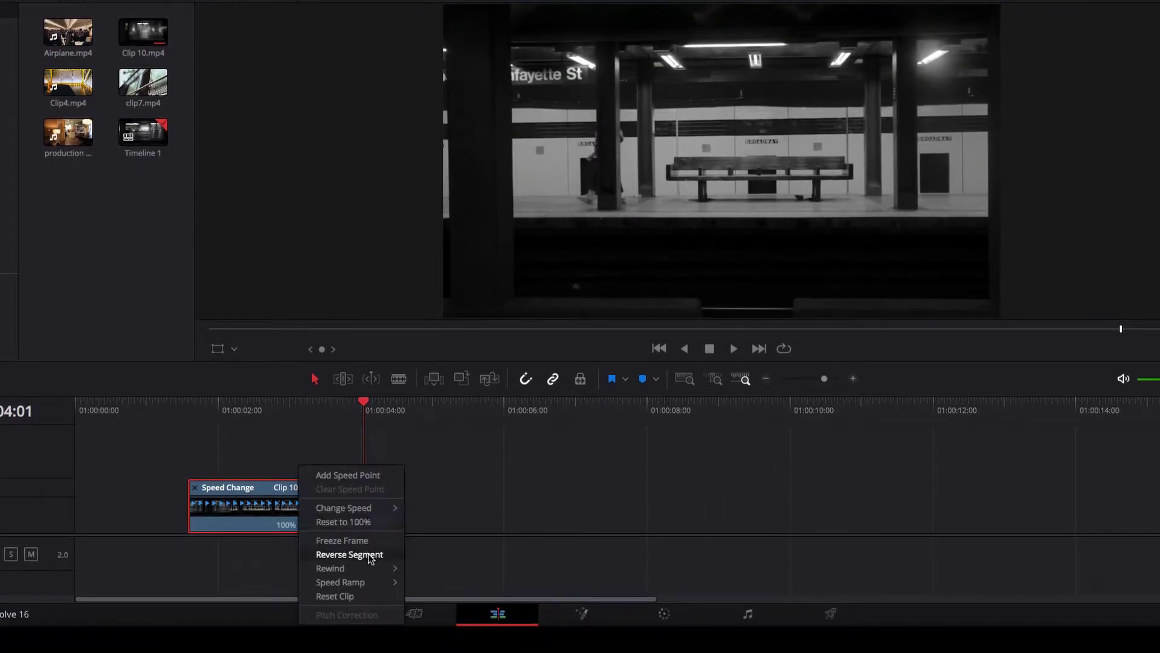
left_click(349, 554)
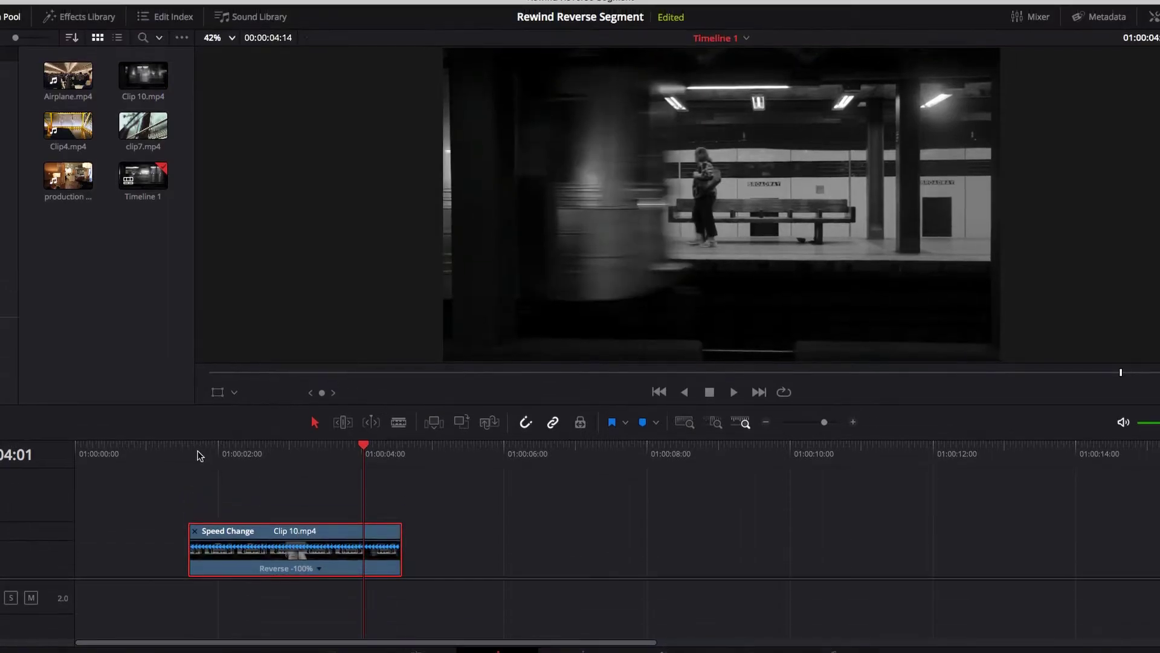
Preview the reversed clip twice from its start and hide the retime controls.
left_click(188, 410)
key("space")
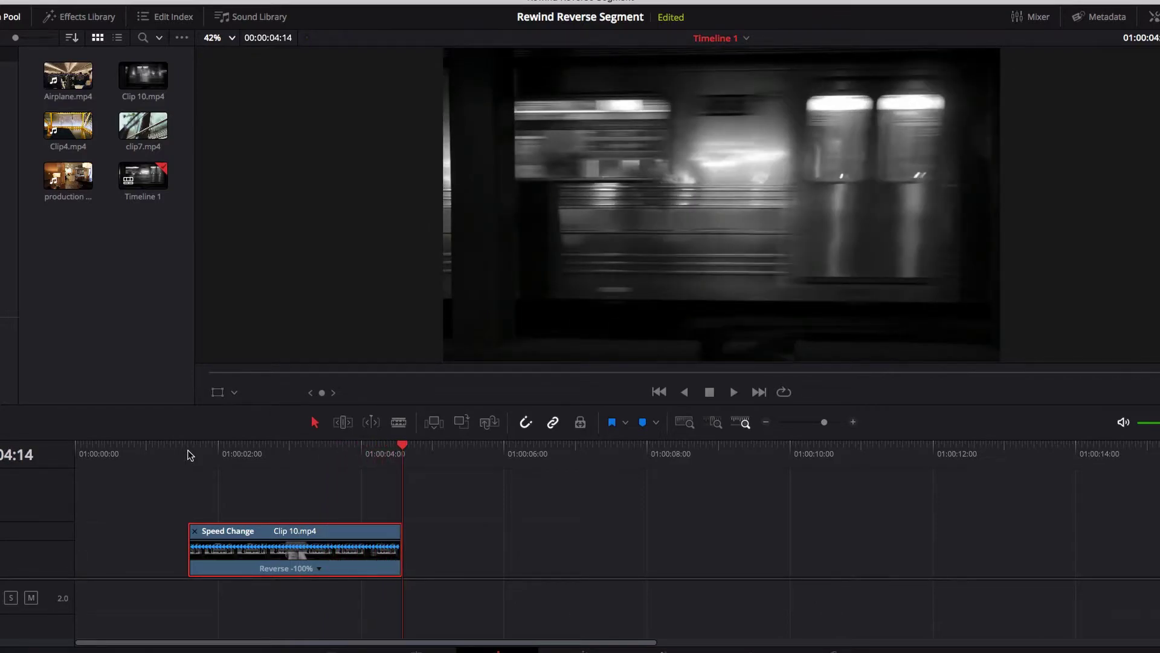
left_click(188, 448)
key("space")
left_click(188, 452)
key("ctrl+r")
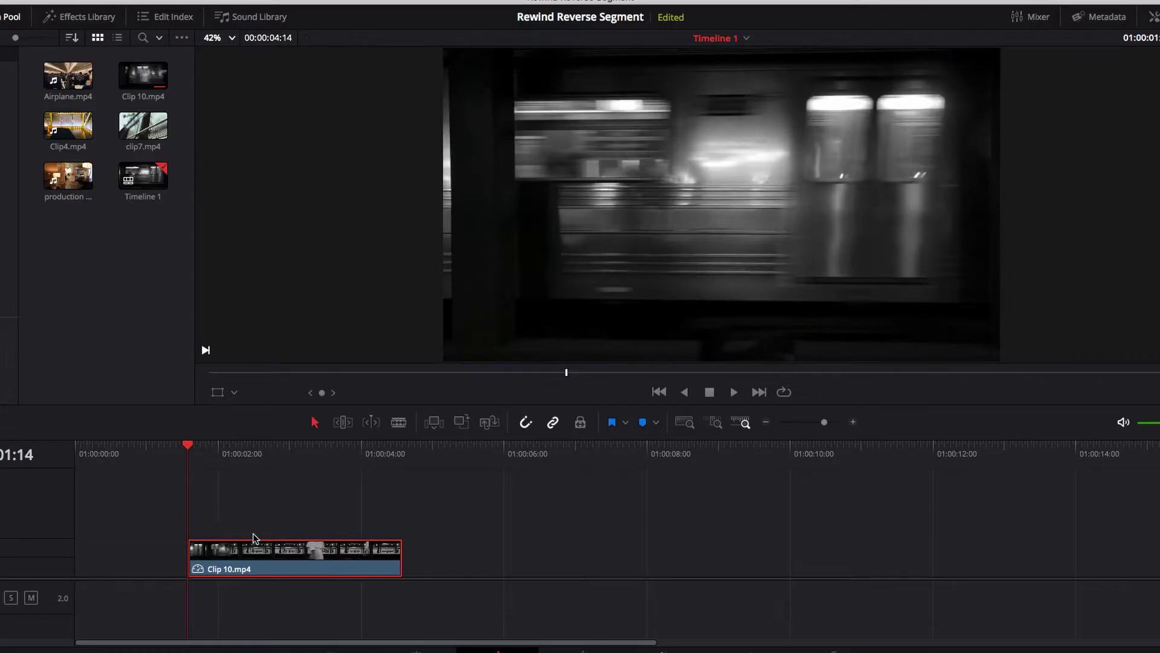
Turn on retime controls and add a speed point at 01:00:02:06.
right_click(295, 559)
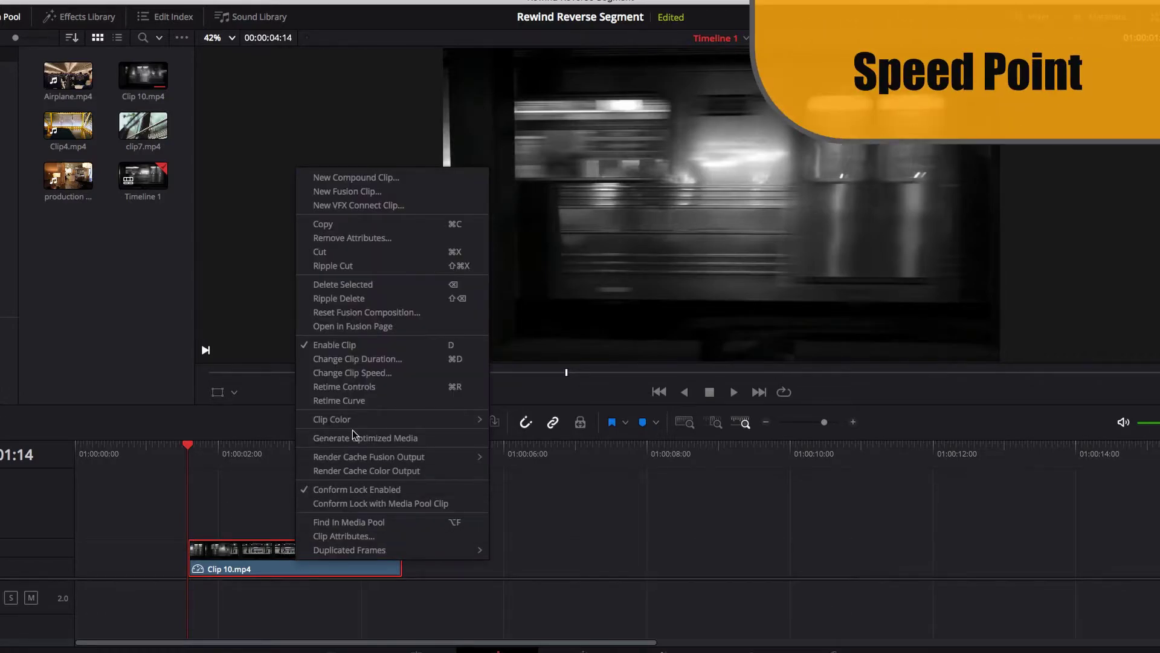
left_click(416, 386)
left_click(237, 447)
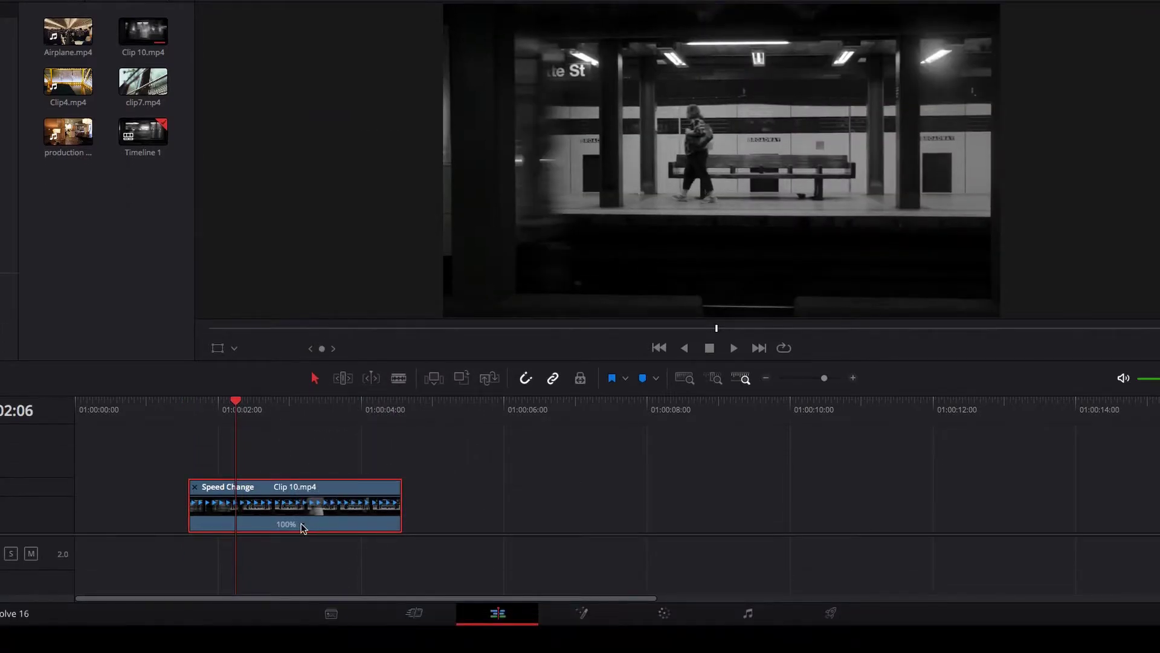
left_click(302, 569)
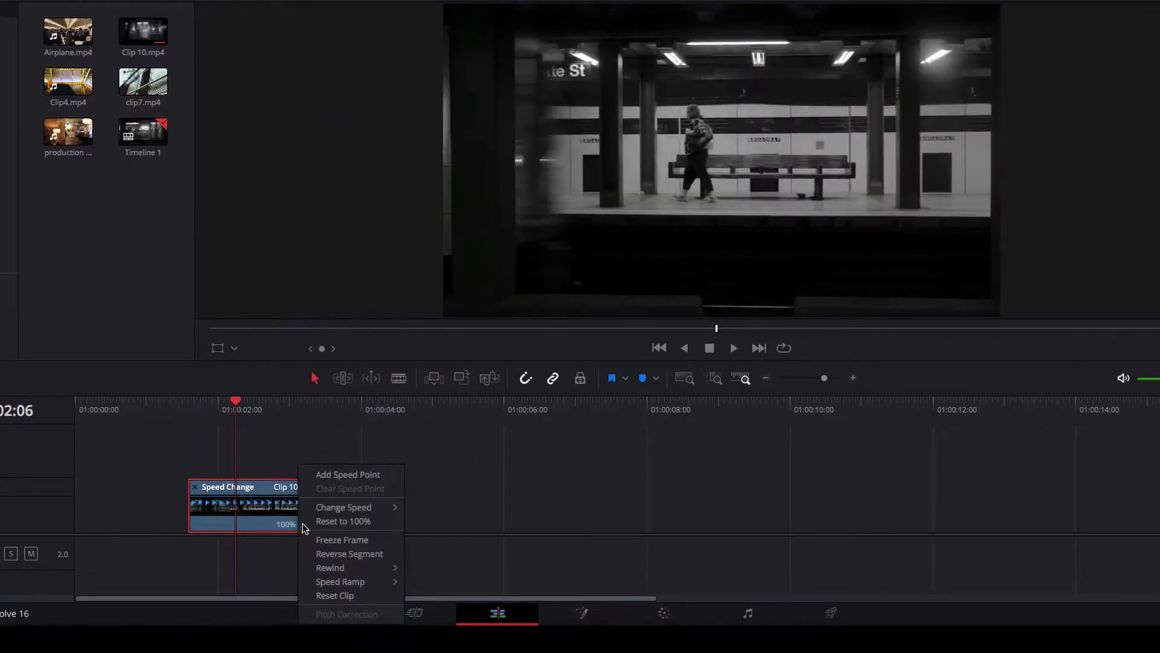
left_click(349, 475)
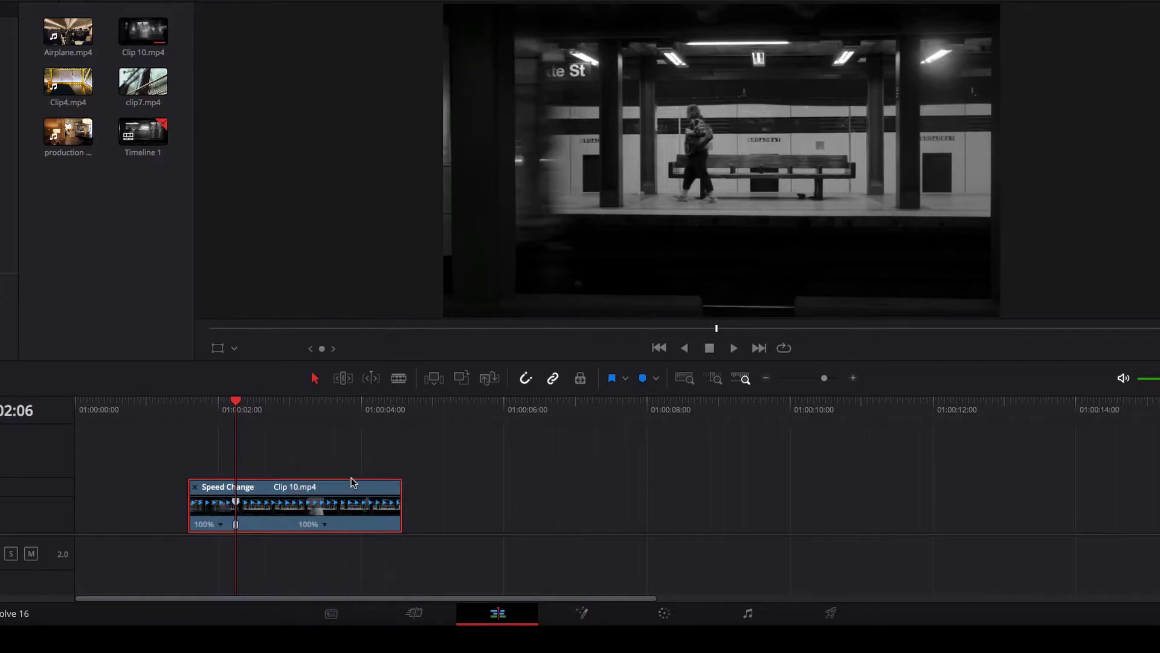
Check both sections' speed options, then add a 100% rewind after the first section.
left_click(221, 525)
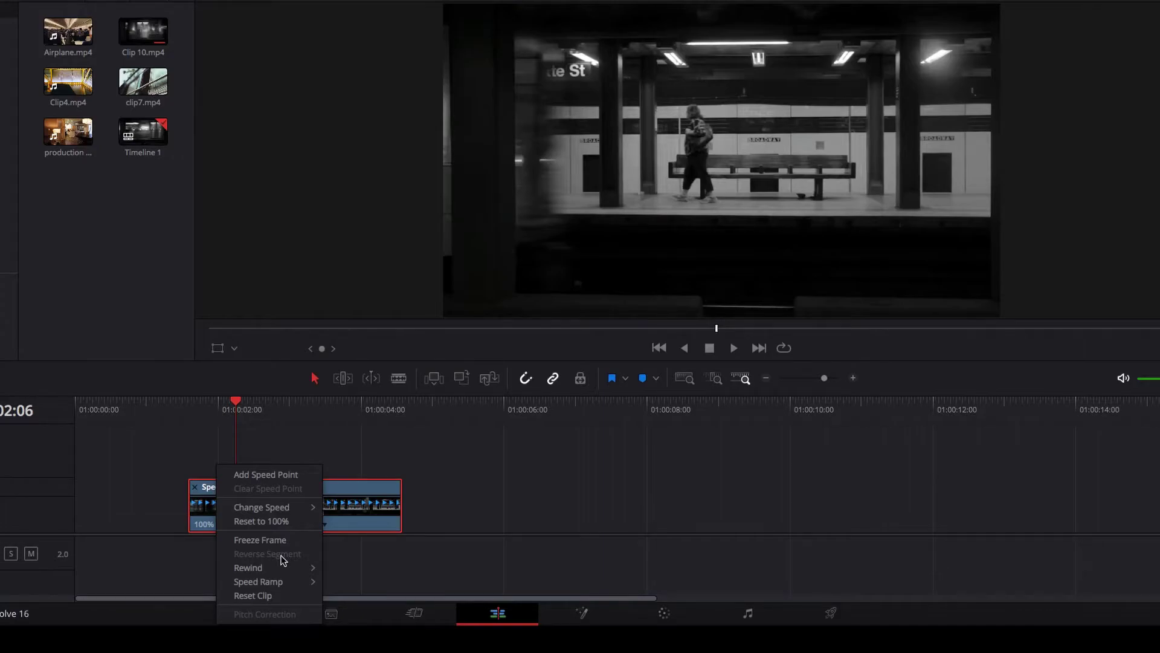
left_click(327, 521)
left_click(325, 523)
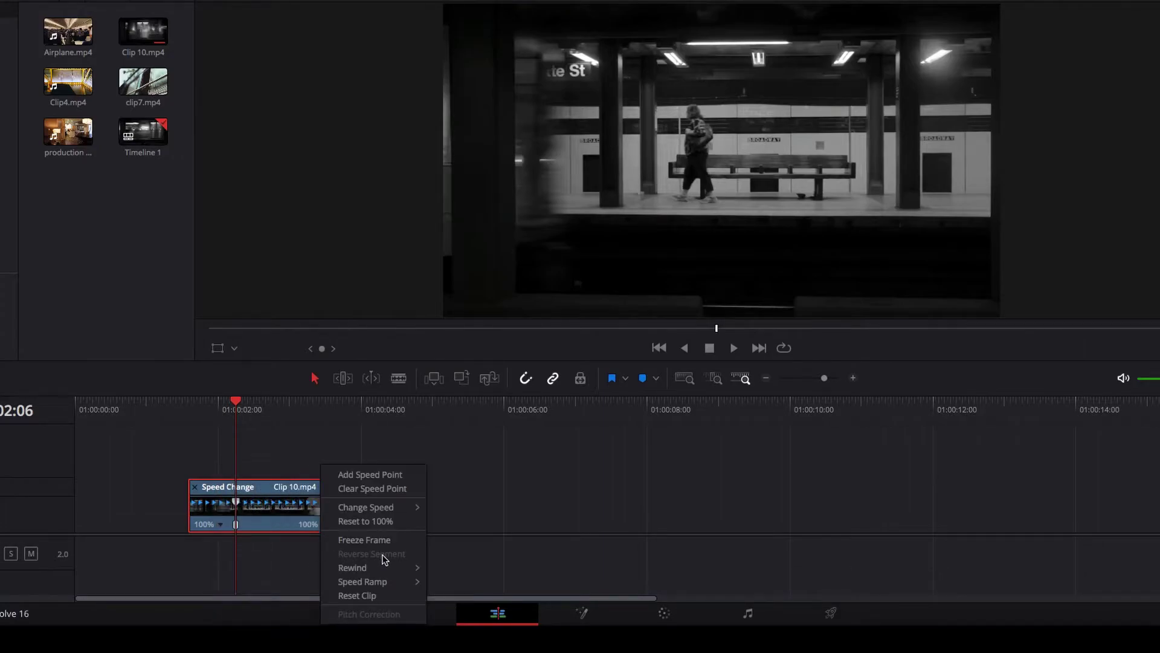
left_click(450, 567)
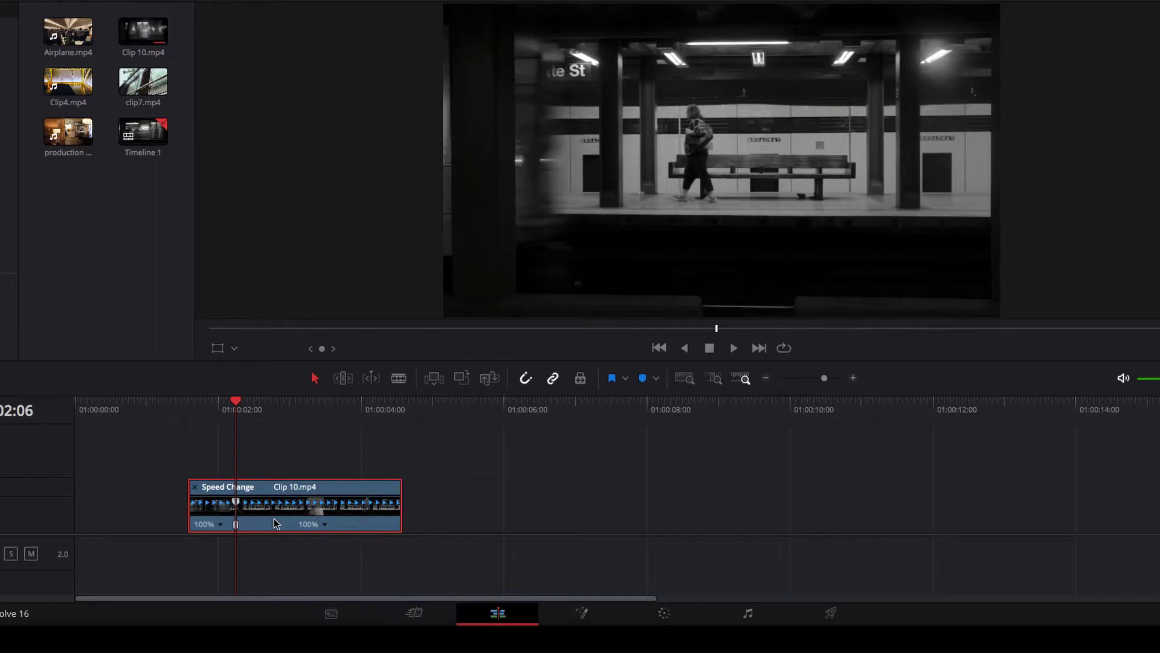
left_click(221, 524)
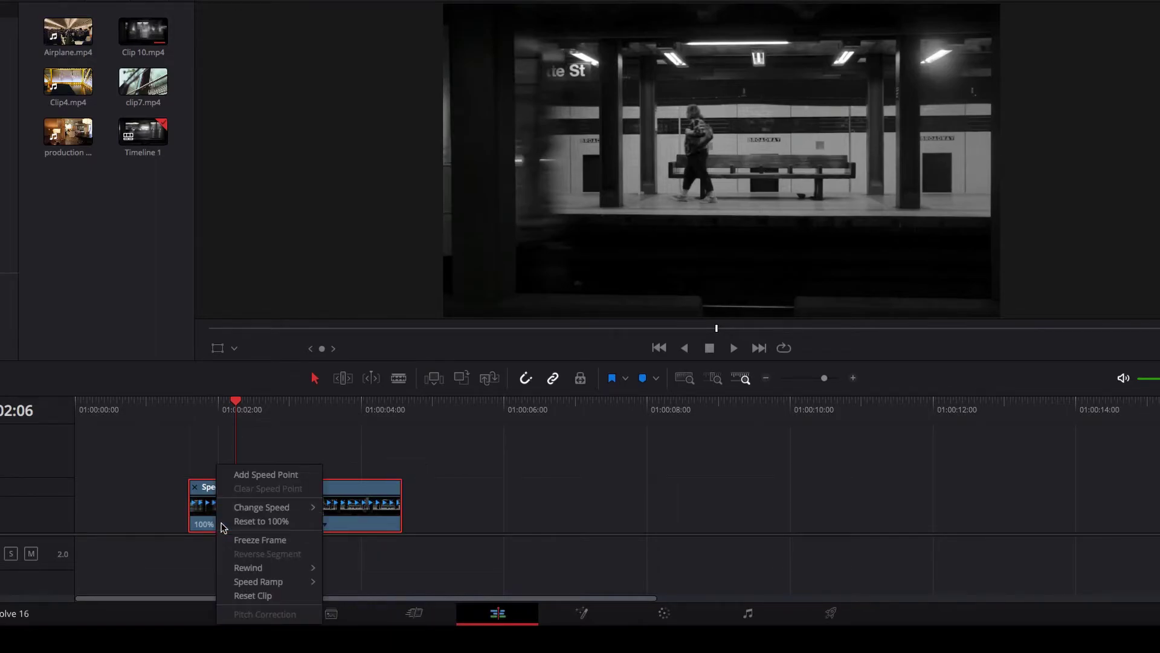
mouse_move(296, 571)
left_click(382, 574)
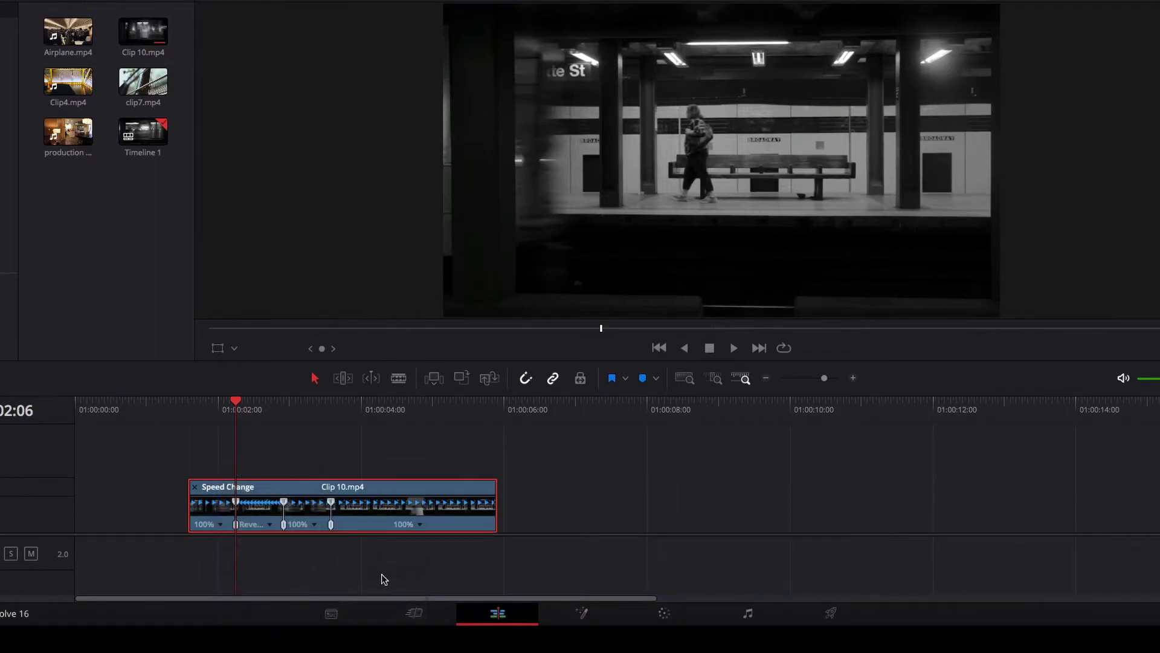
Preview the rewind from 01:00:01:14, then undo it.
left_click(190, 405)
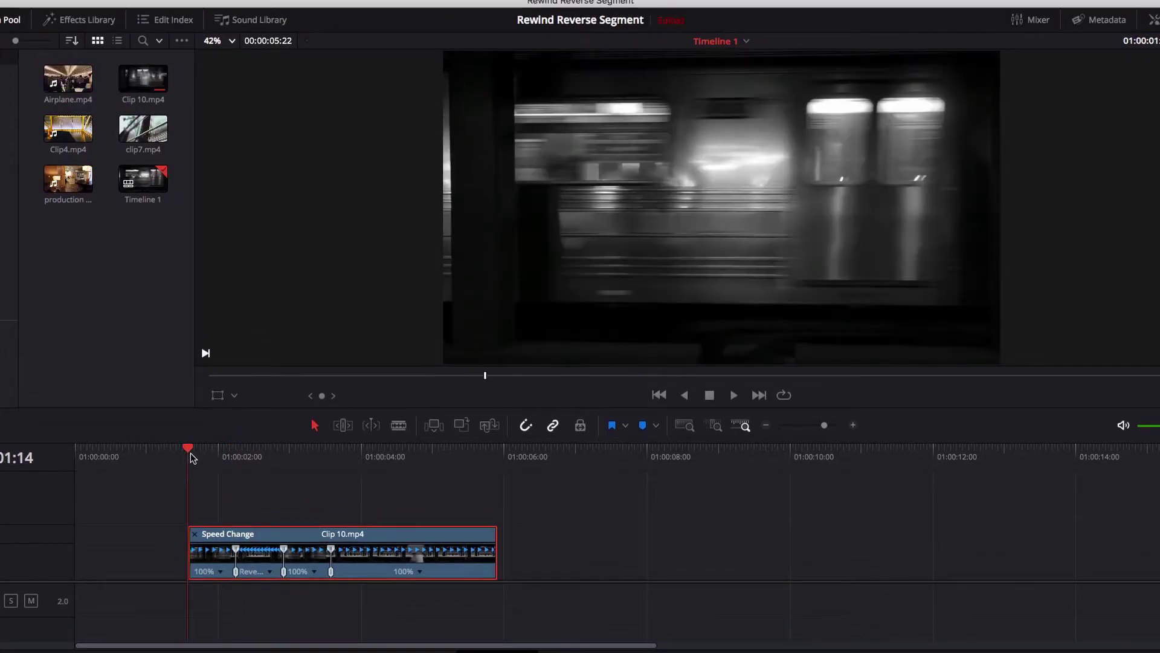
key("space")
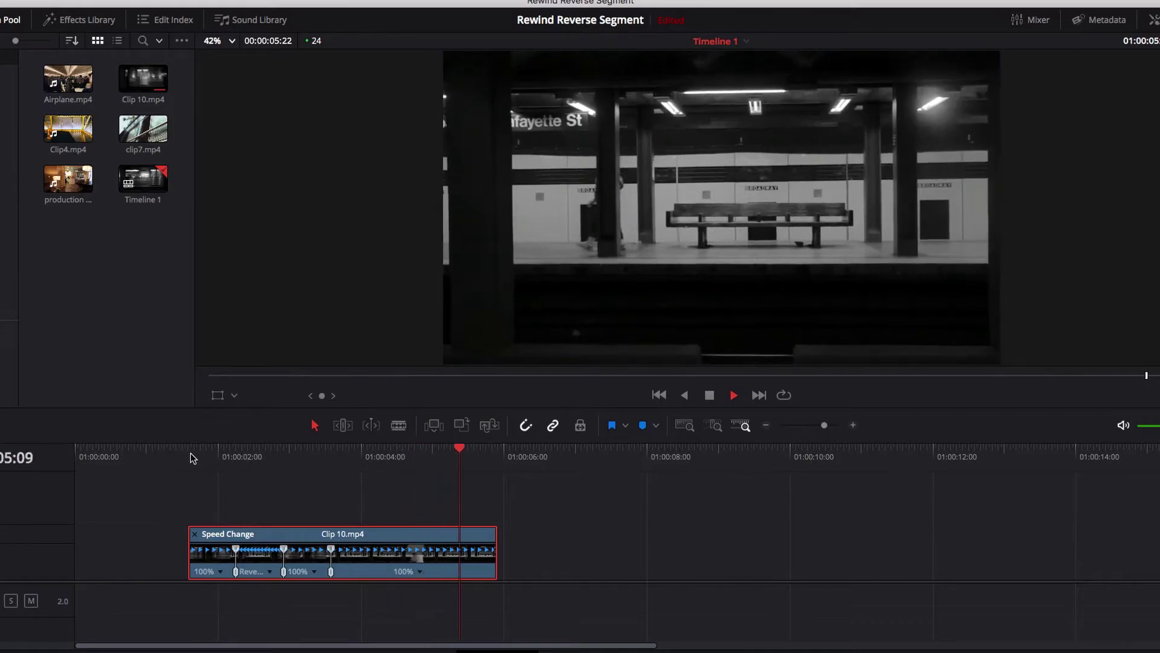
key("ctrl+z")
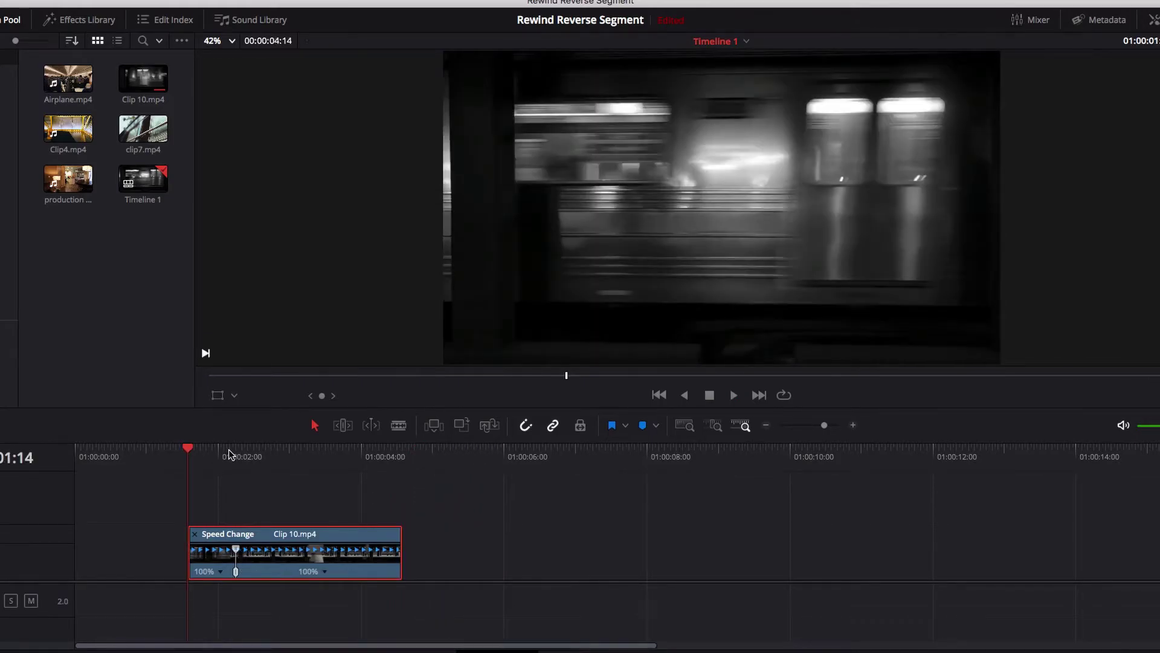
Place Marker 1 at 01:00:02:06 and bring up the clip's context menu.
left_click_drag(230, 453, 238, 464)
left_click(245, 491)
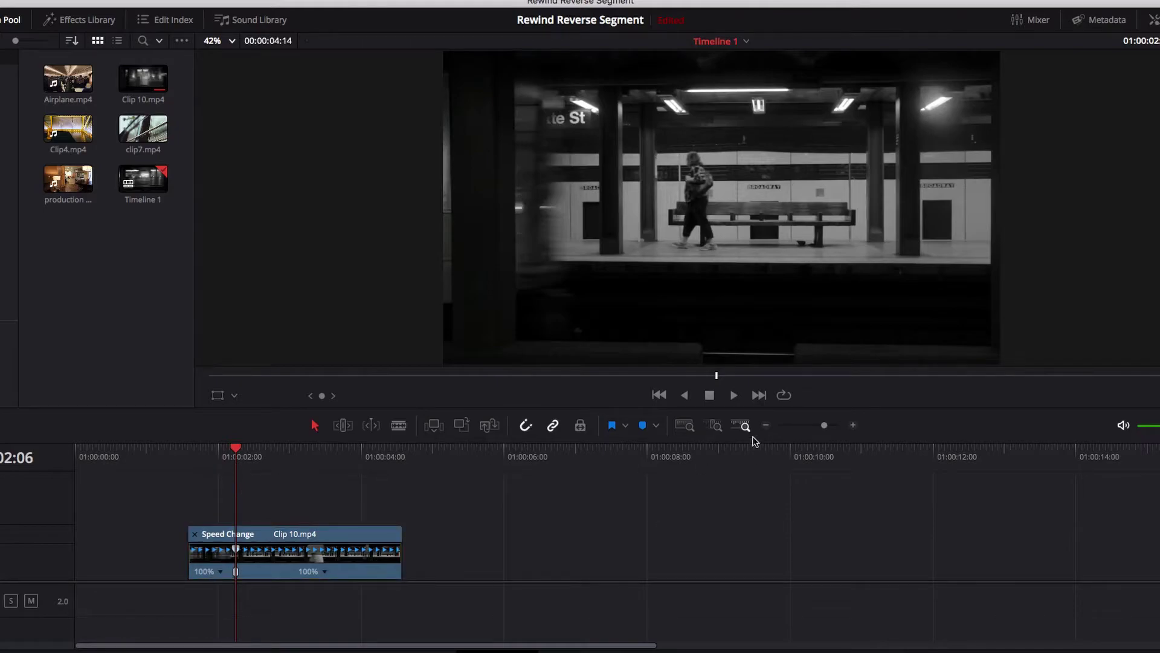
left_click(642, 425)
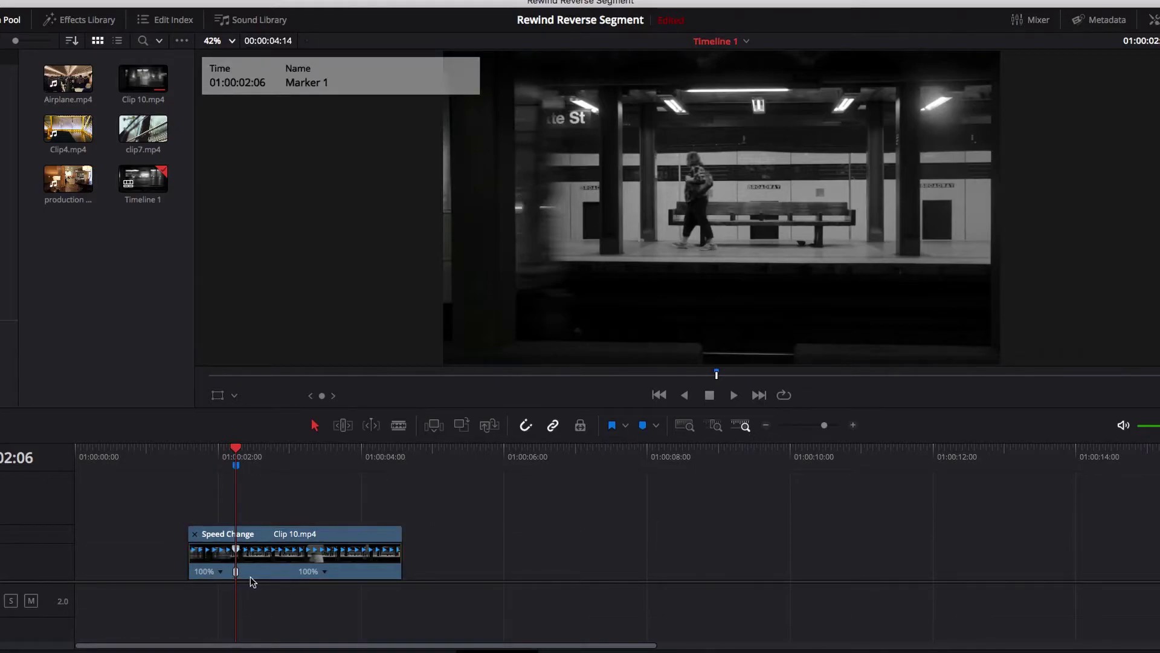
right_click(275, 570)
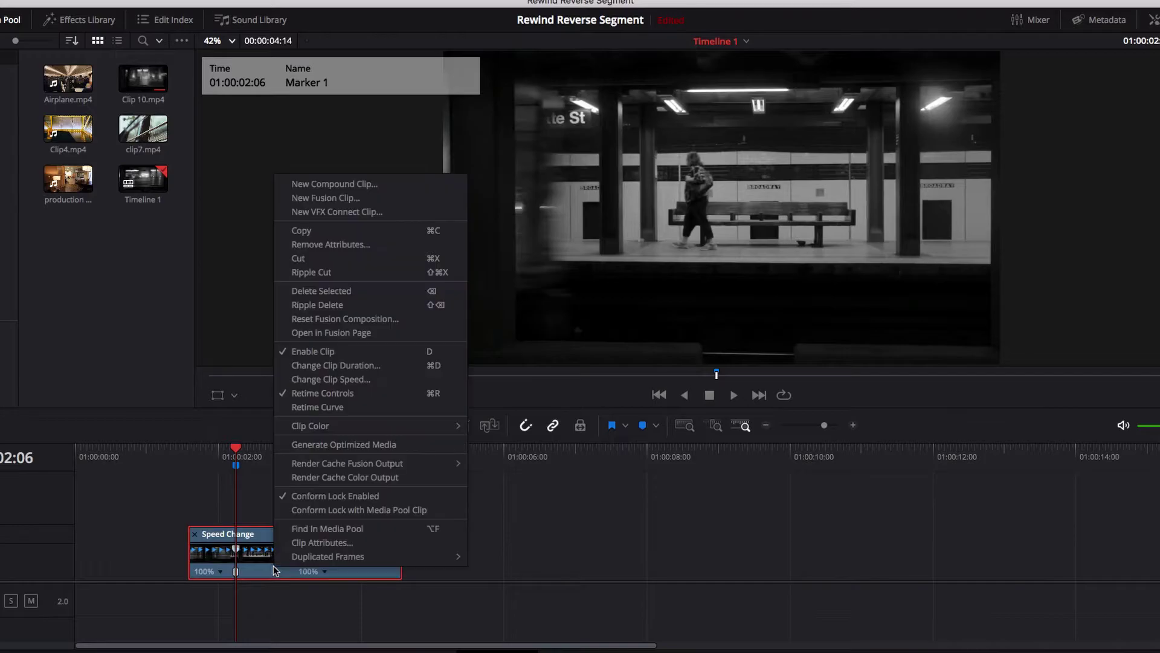
Hide the retime controls and blade Clip 10.mp4 at Marker 1.
left_click(353, 393)
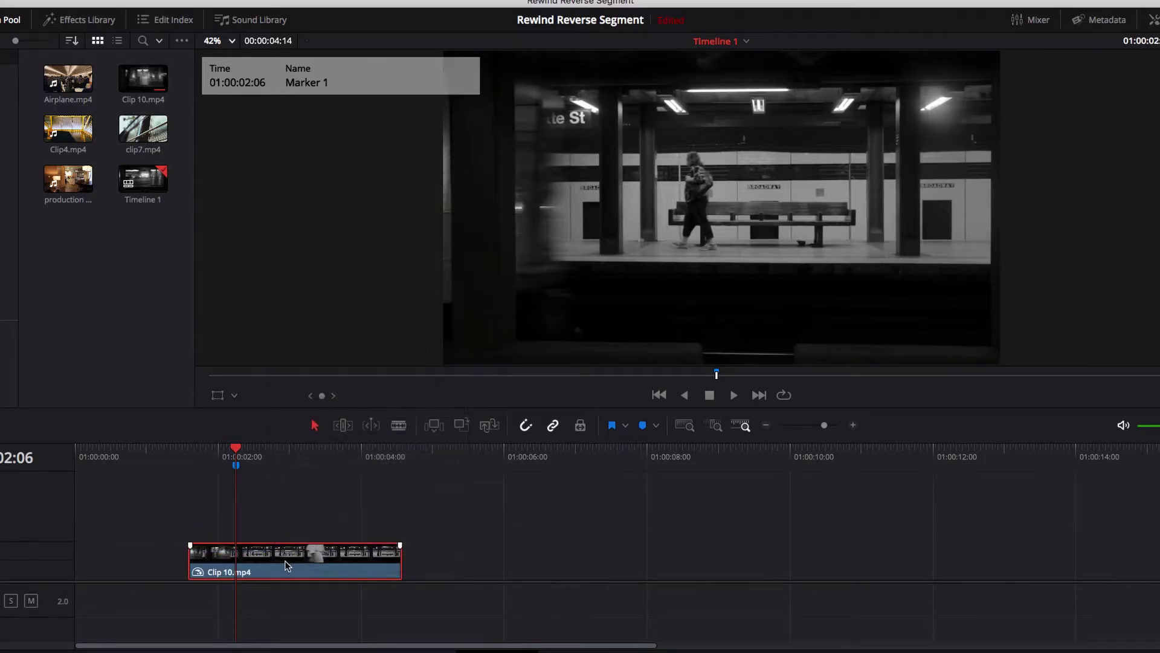
key("b")
left_click(233, 562)
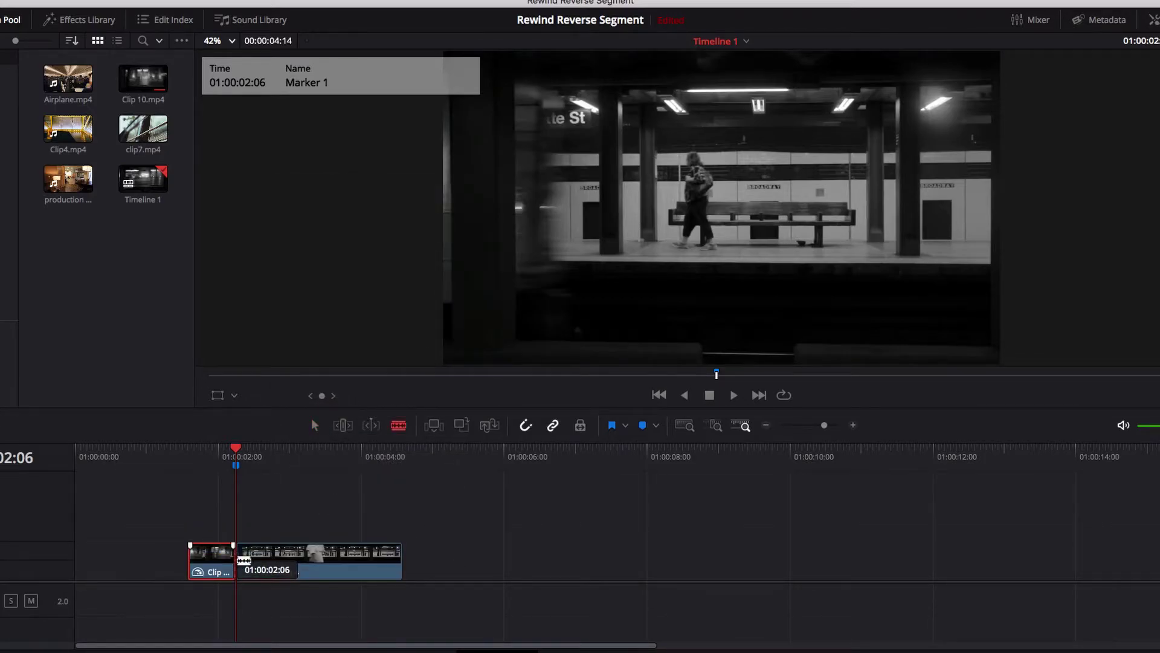
key("a")
Reverse the first clip piece to -100% via Change Clip Speed, replacing the speed map.
right_click(215, 558)
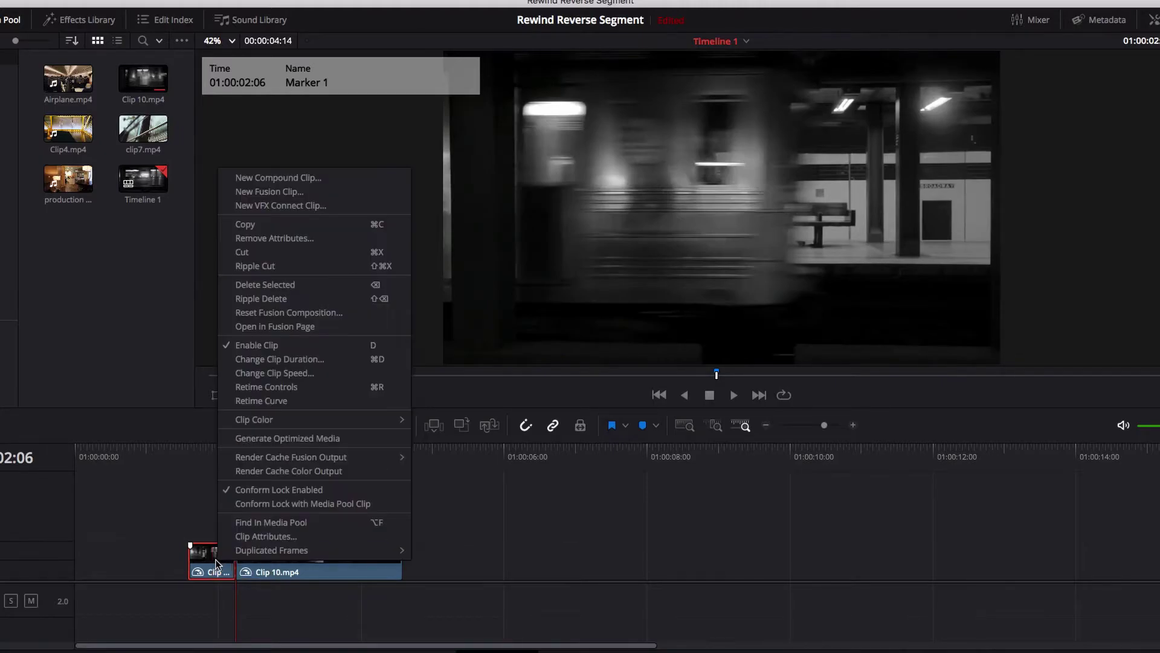
left_click(295, 373)
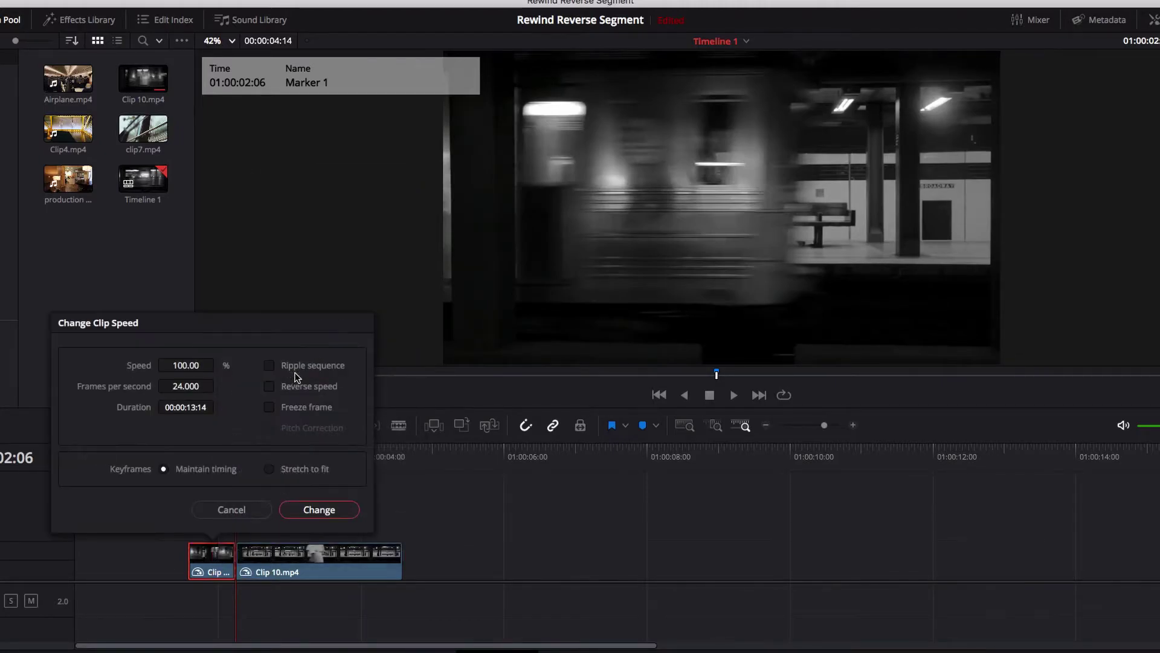
left_click(269, 386)
left_click(336, 513)
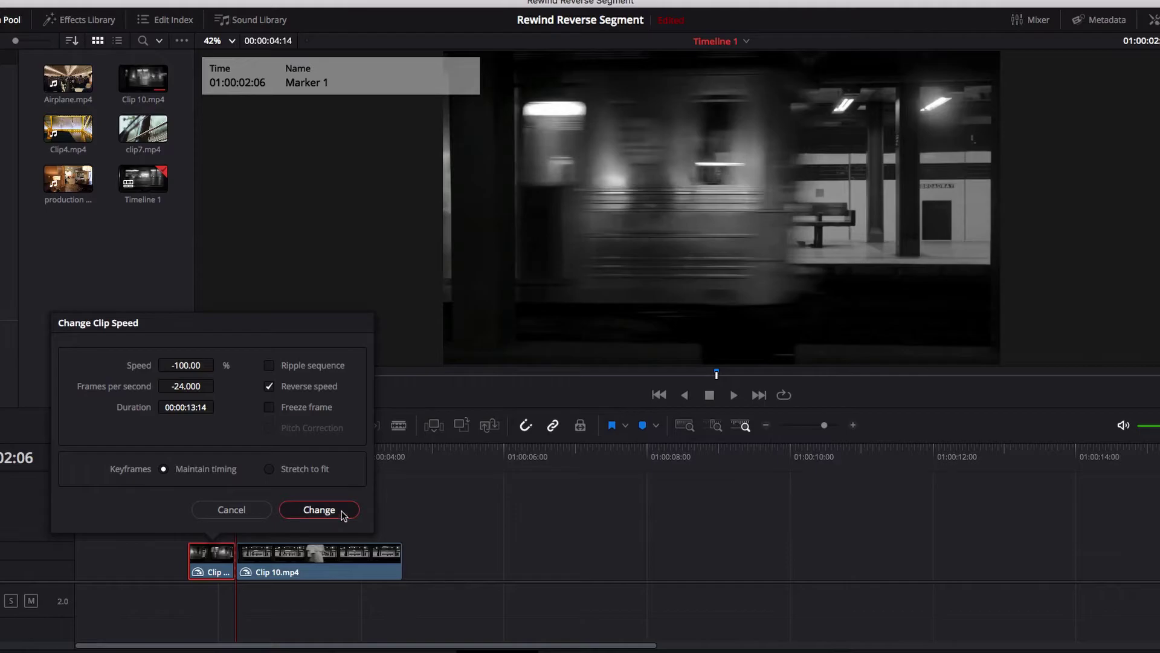
left_click(709, 404)
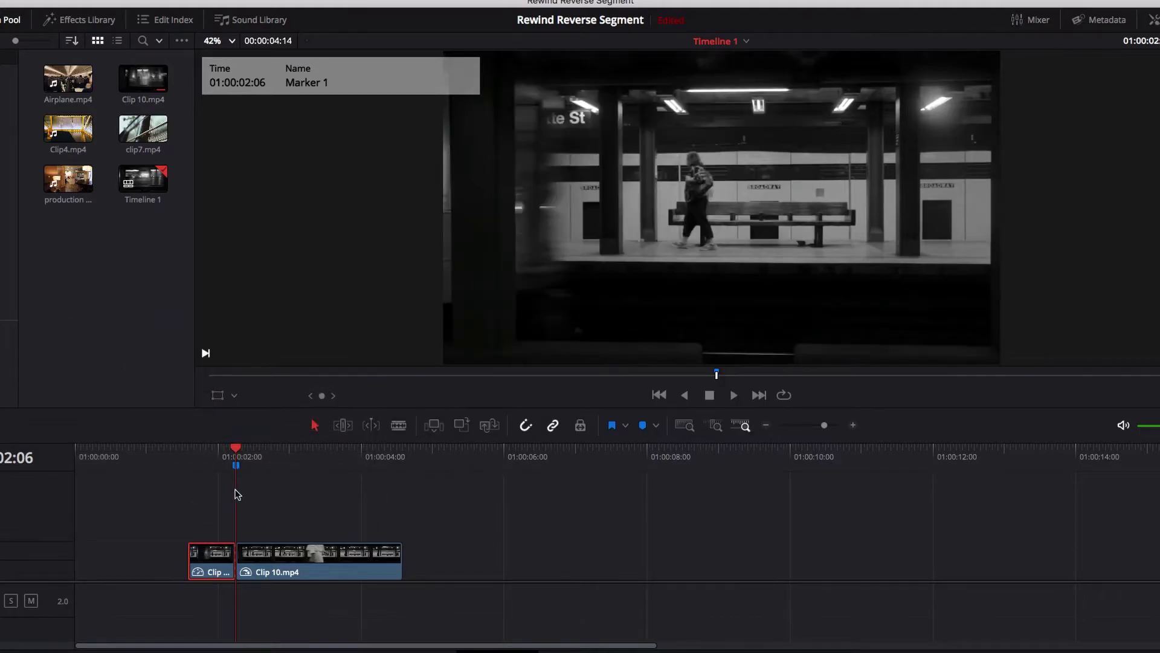
Preview the reversed first piece twice from 01:00:01:14, stopping at the marker.
left_click(189, 460)
key("space")
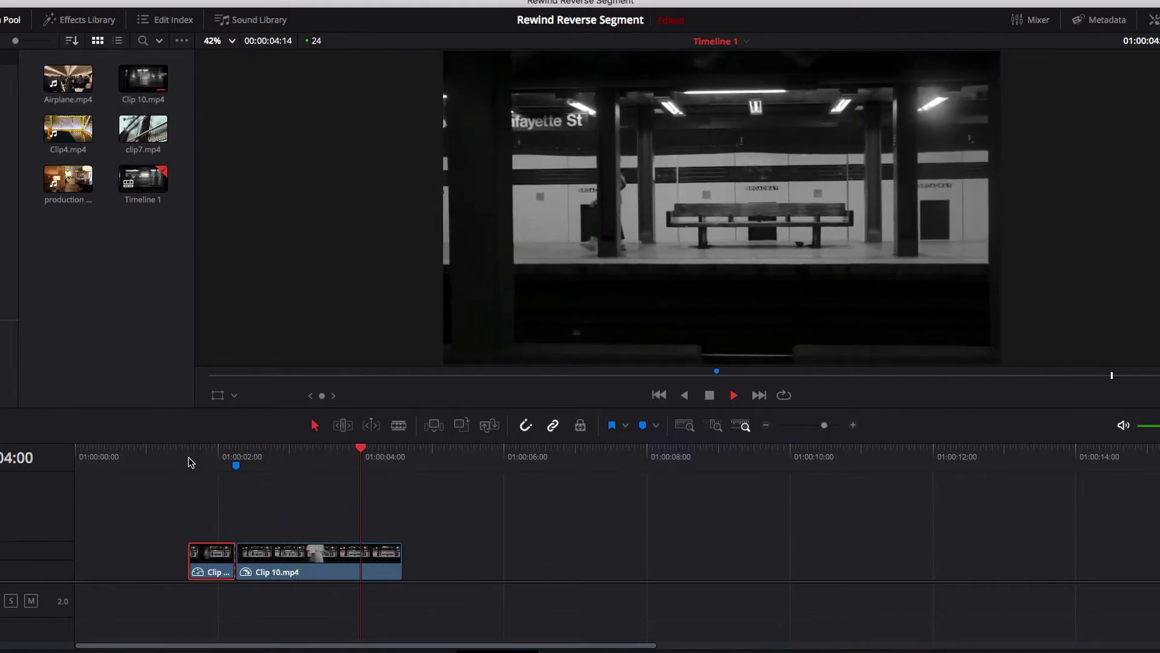
left_click(189, 462)
key("space")
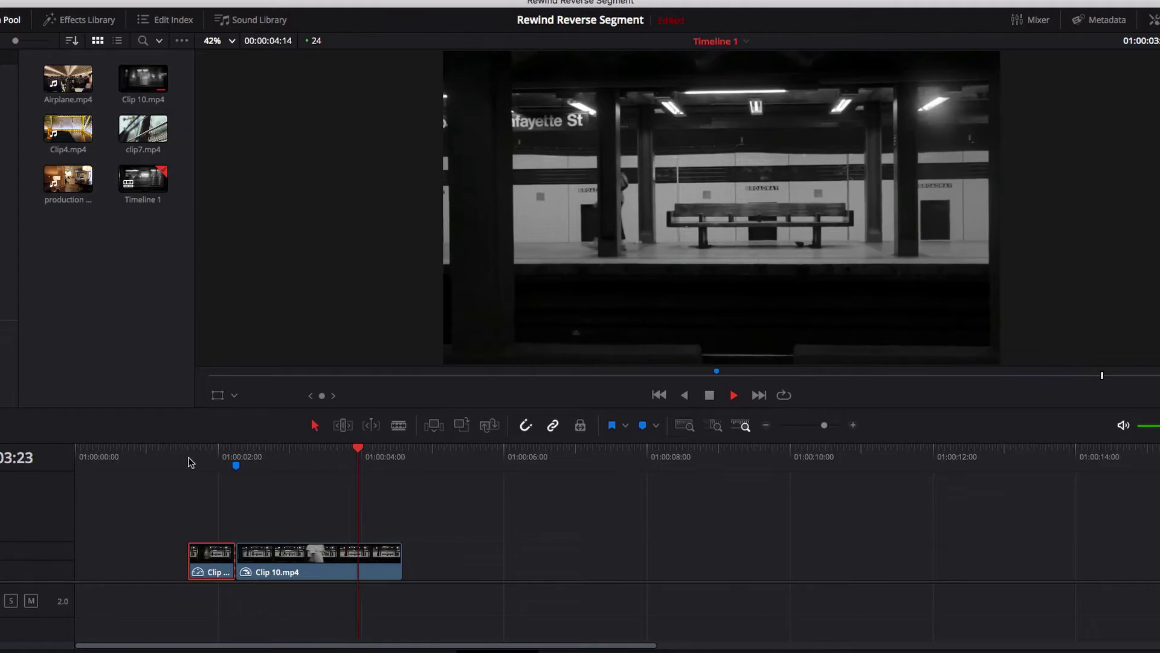
key("shift+Up")
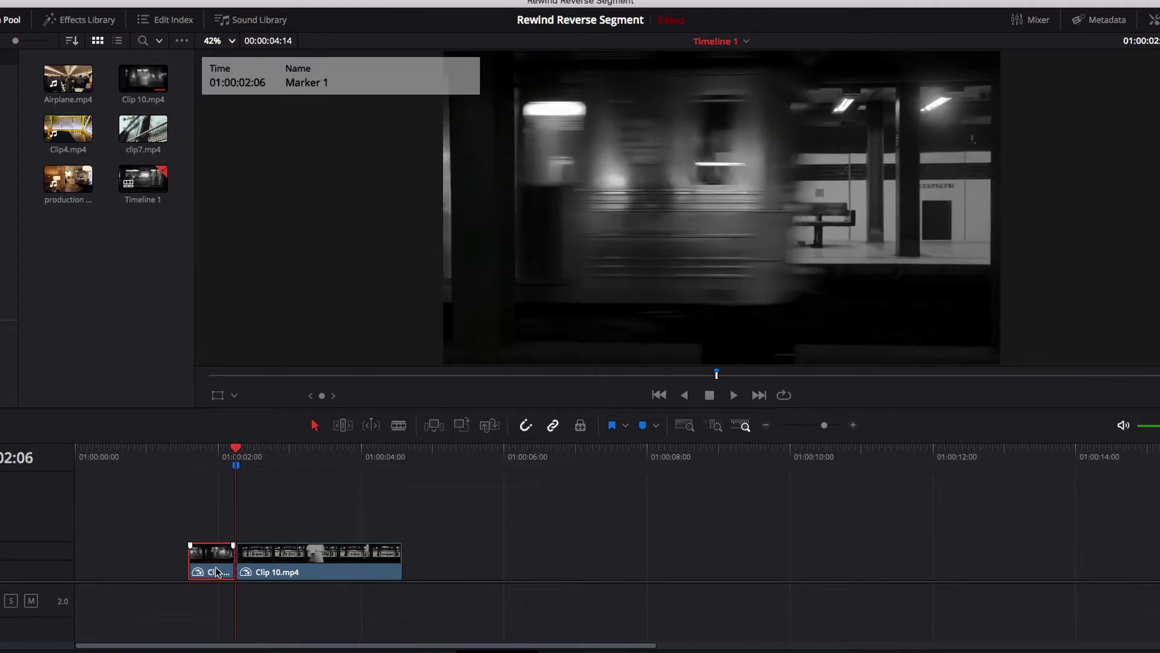
Show retime controls on the first clip piece and inspect its speed options.
right_click(218, 572)
left_click(259, 396)
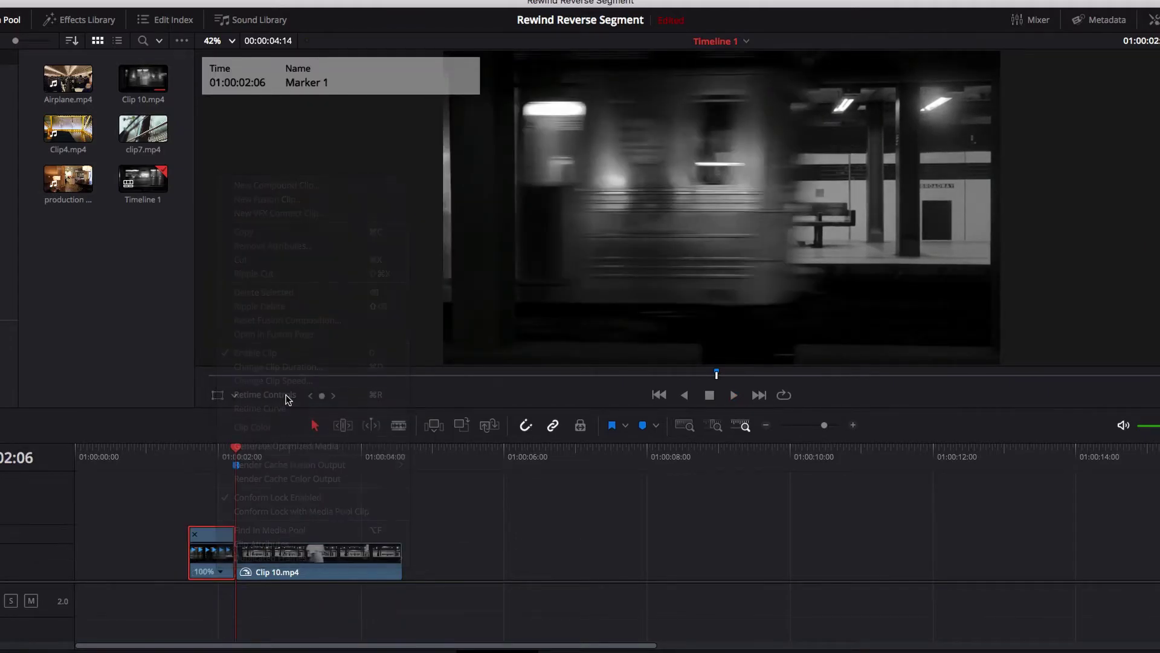
left_click(219, 525)
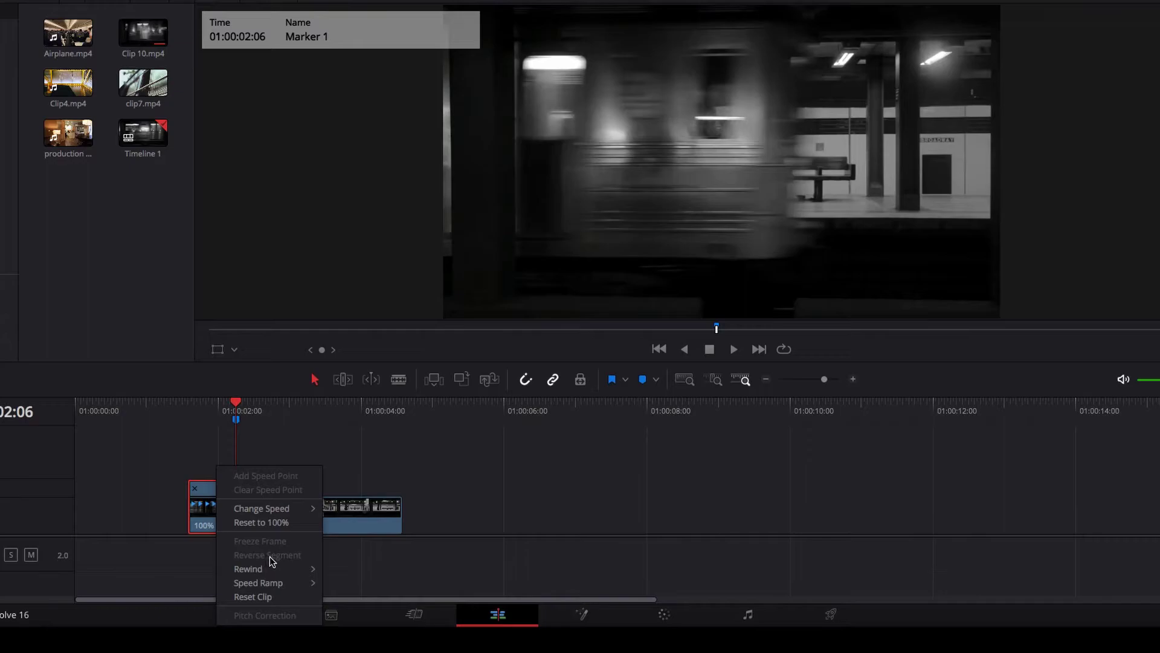
left_click(206, 524)
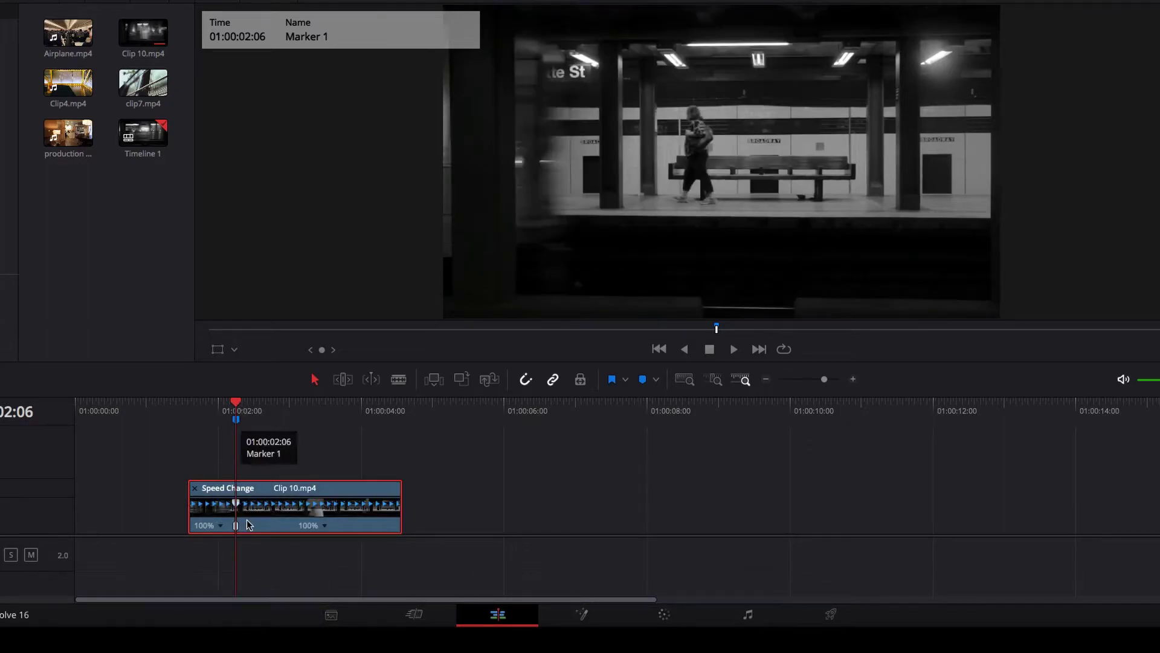
Clear the speed point from the clip and hide its retime controls.
left_click(324, 524)
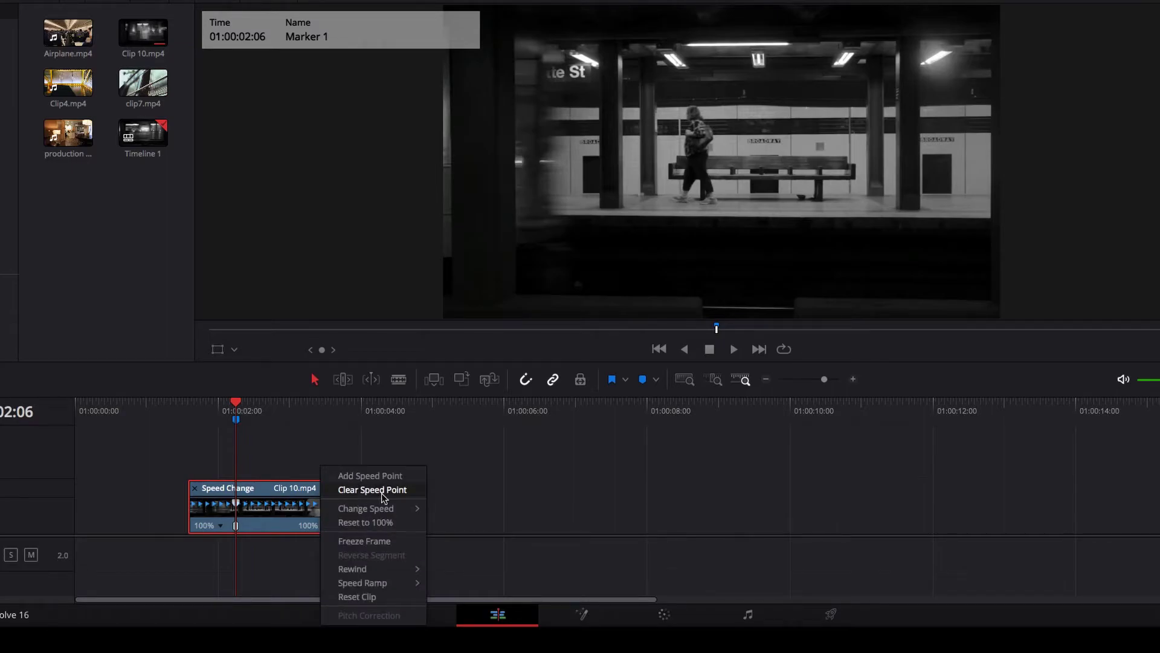
left_click(358, 491)
right_click(302, 517)
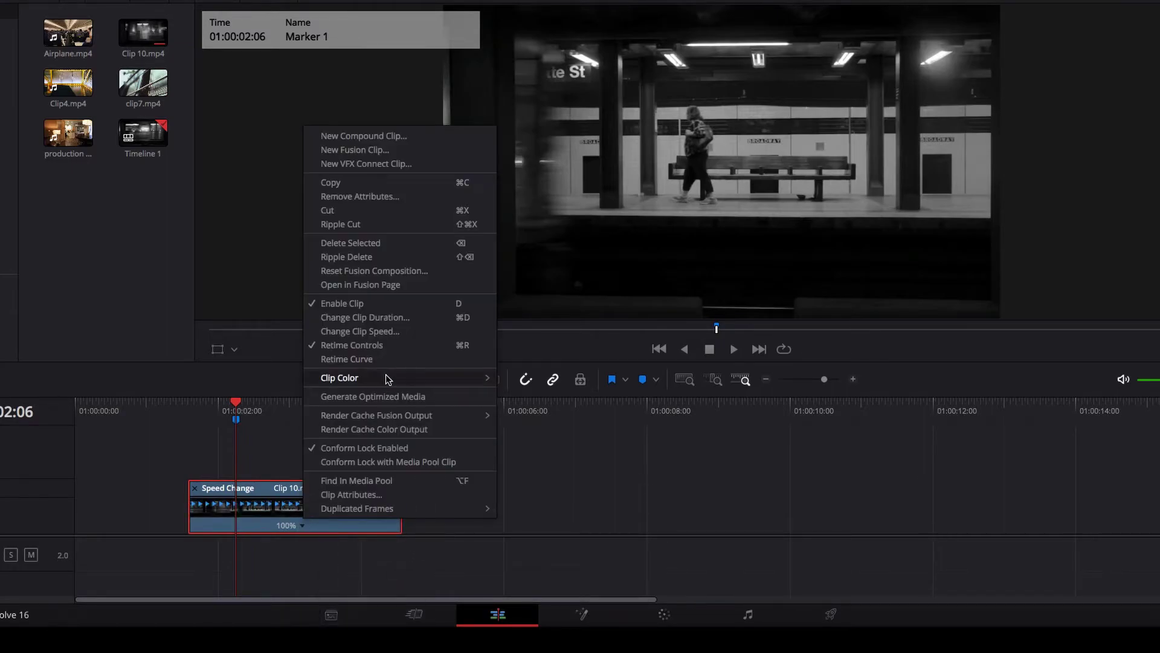
left_click(400, 345)
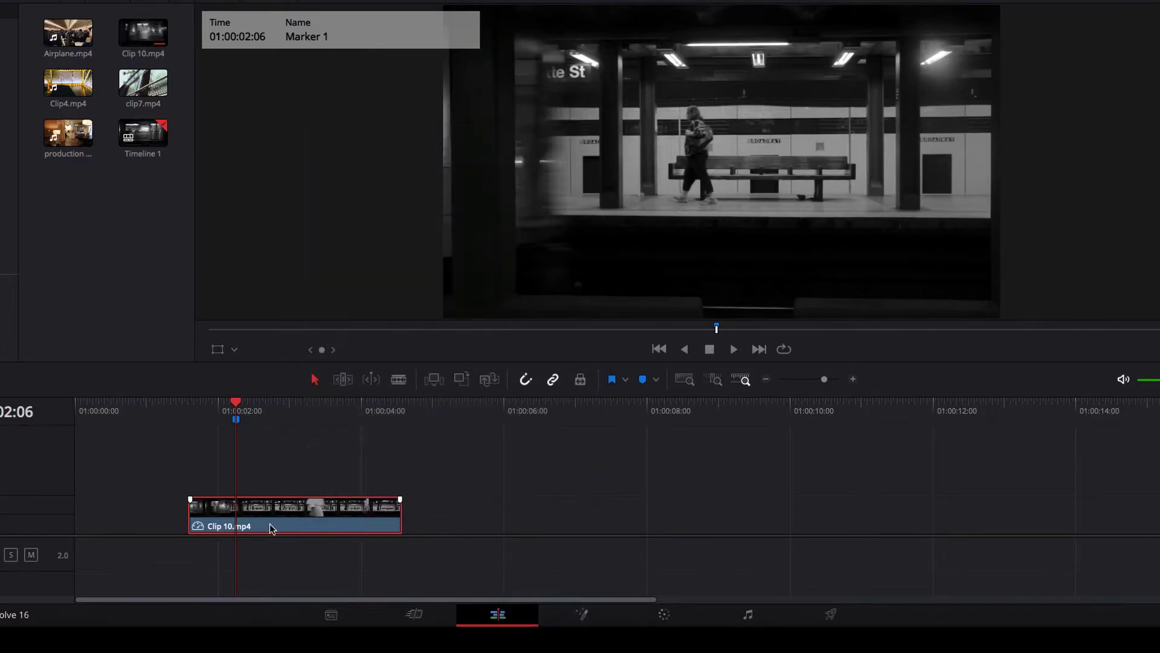
Blade the clip at the marker and apply Reverse Segment to the first piece.
key("b")
left_click(242, 515)
key("a")
right_click(220, 513)
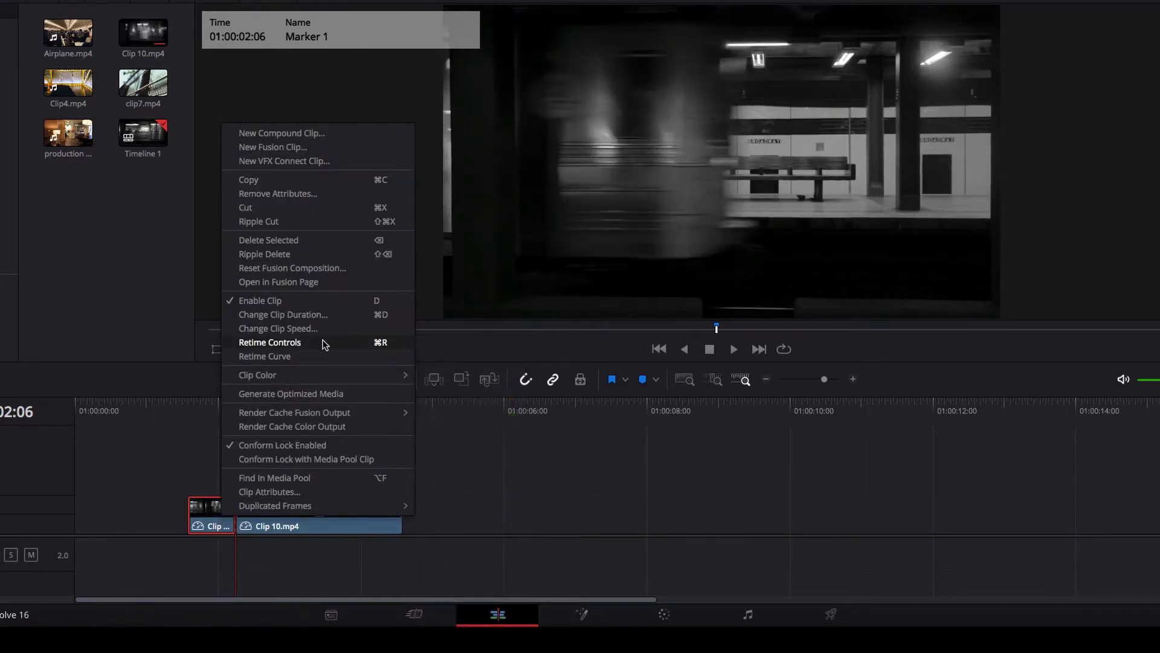
left_click(325, 343)
left_click(219, 525)
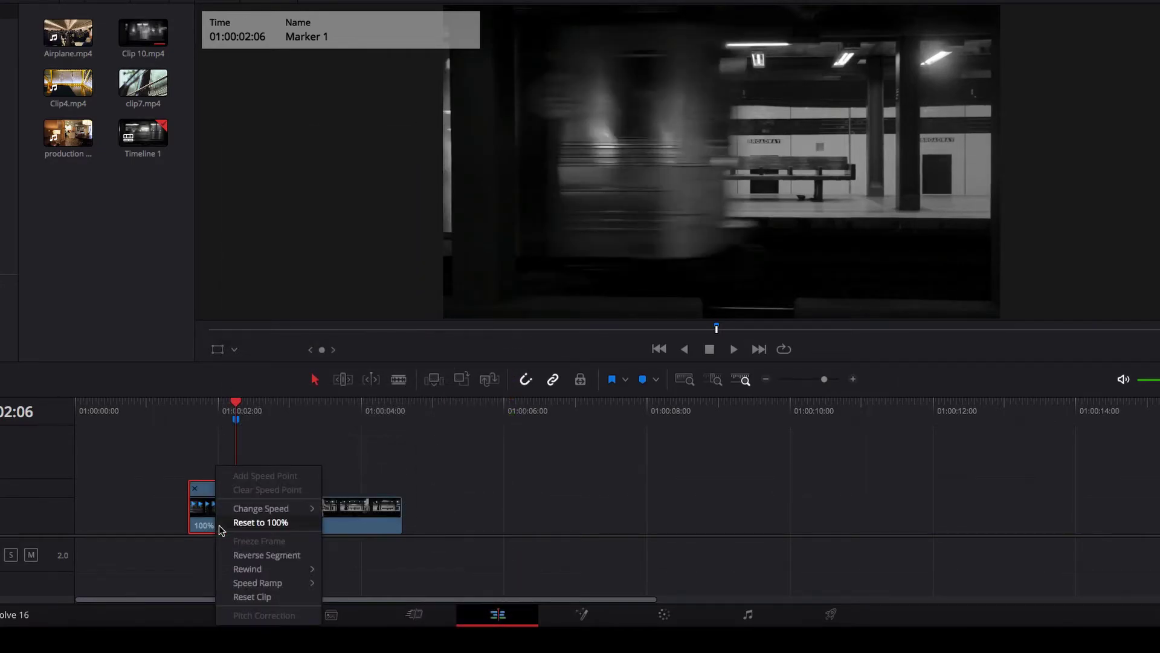
left_click(268, 556)
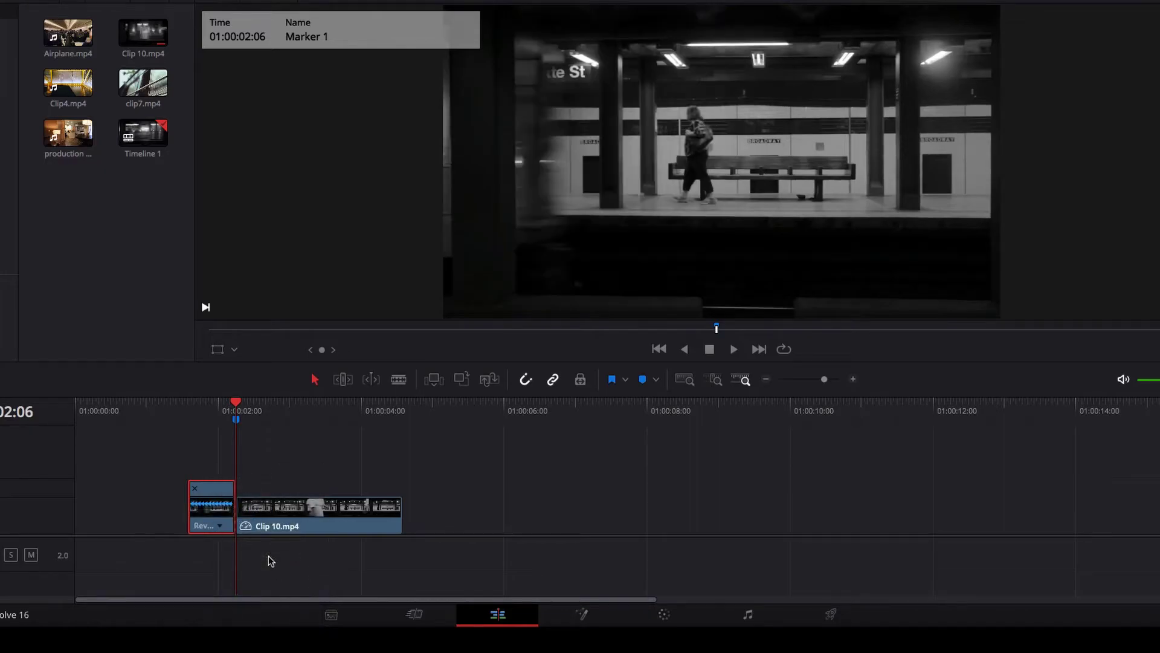
Preview the reversed first piece twice from the clip start.
left_click(189, 409)
key("space")
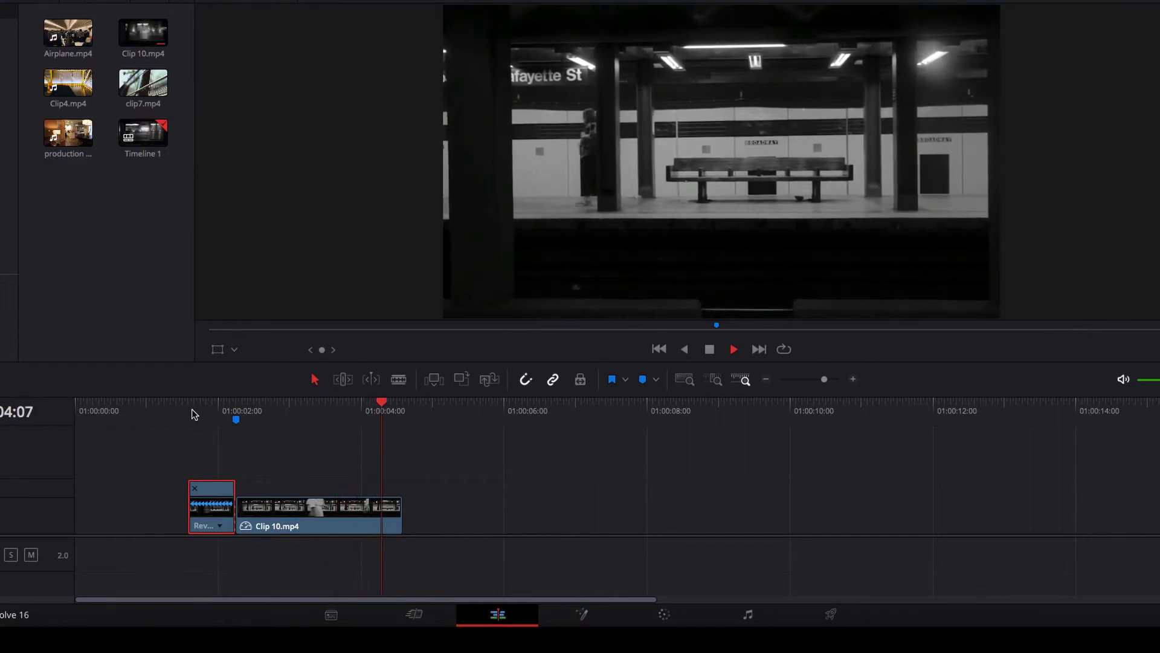
left_click(191, 408)
key("space")
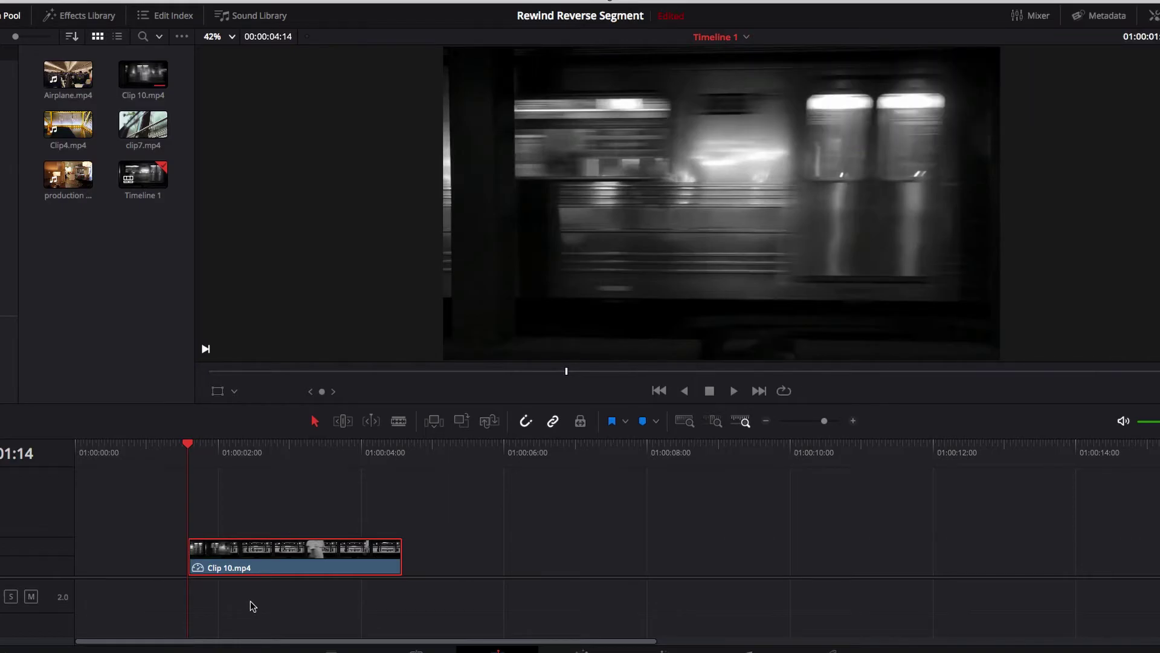
Show retime controls on the subway clip and add speed points at 01:00:02:08 and 01:00:03:21.
right_click(273, 562)
left_click(390, 389)
left_click(242, 446)
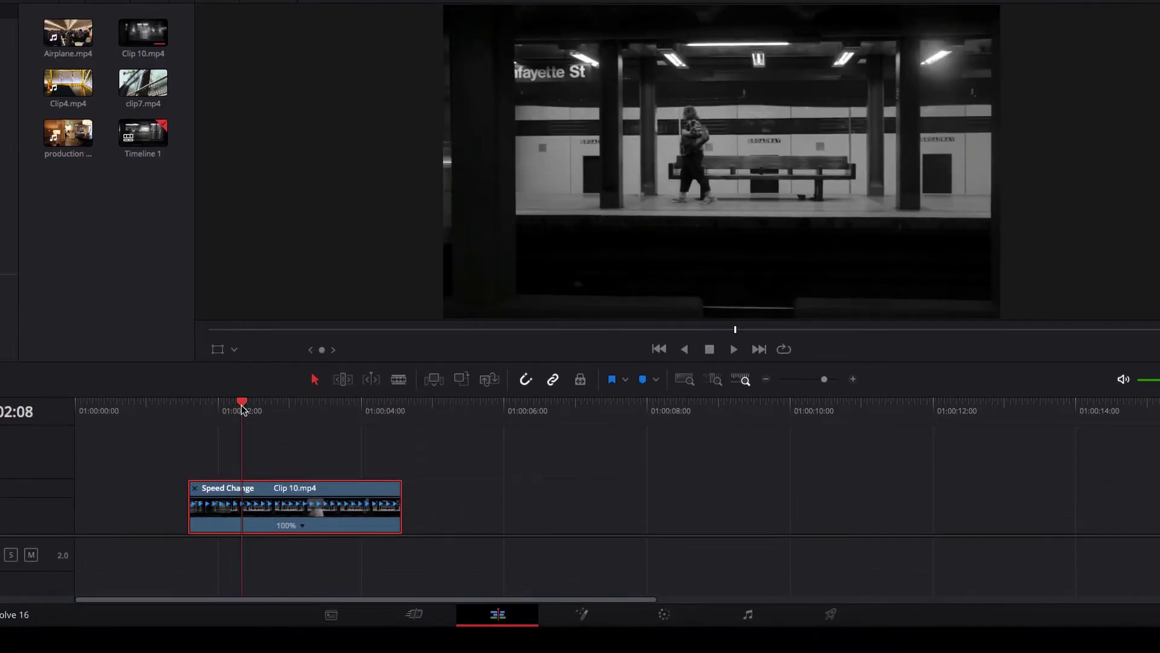
left_click(302, 566)
left_click(360, 516)
left_click_drag(360, 415, 353, 411)
left_click(326, 526)
left_click(366, 476)
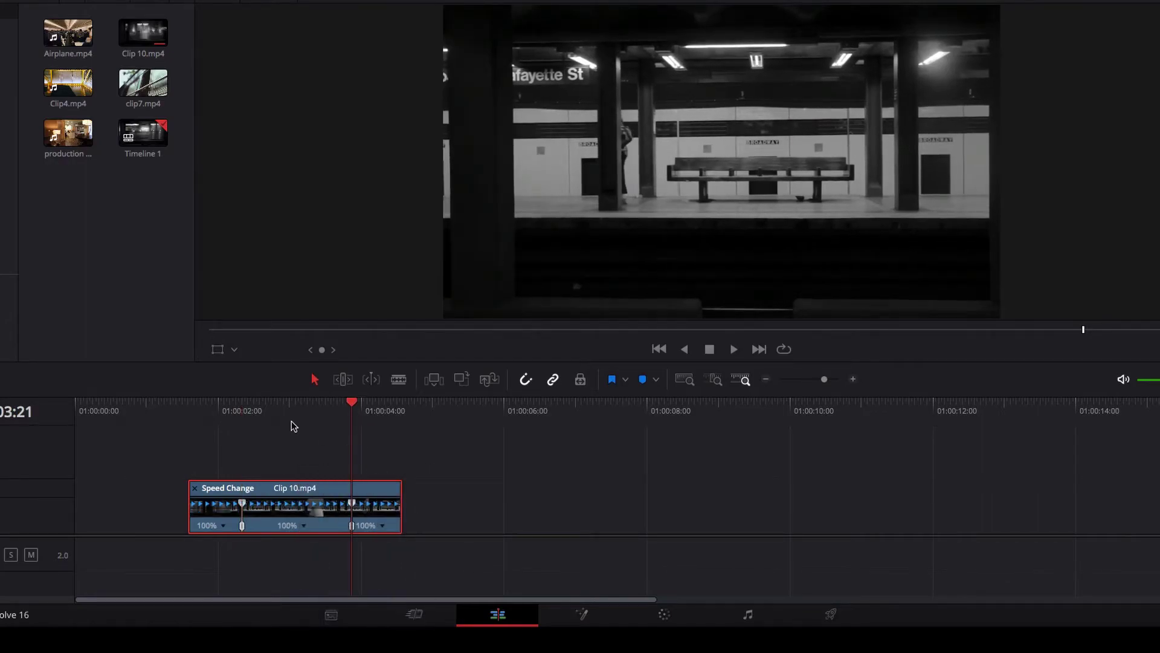
Check each section's speed options and apply Reverse Segment to the middle section only.
key("Up")
left_click(223, 525)
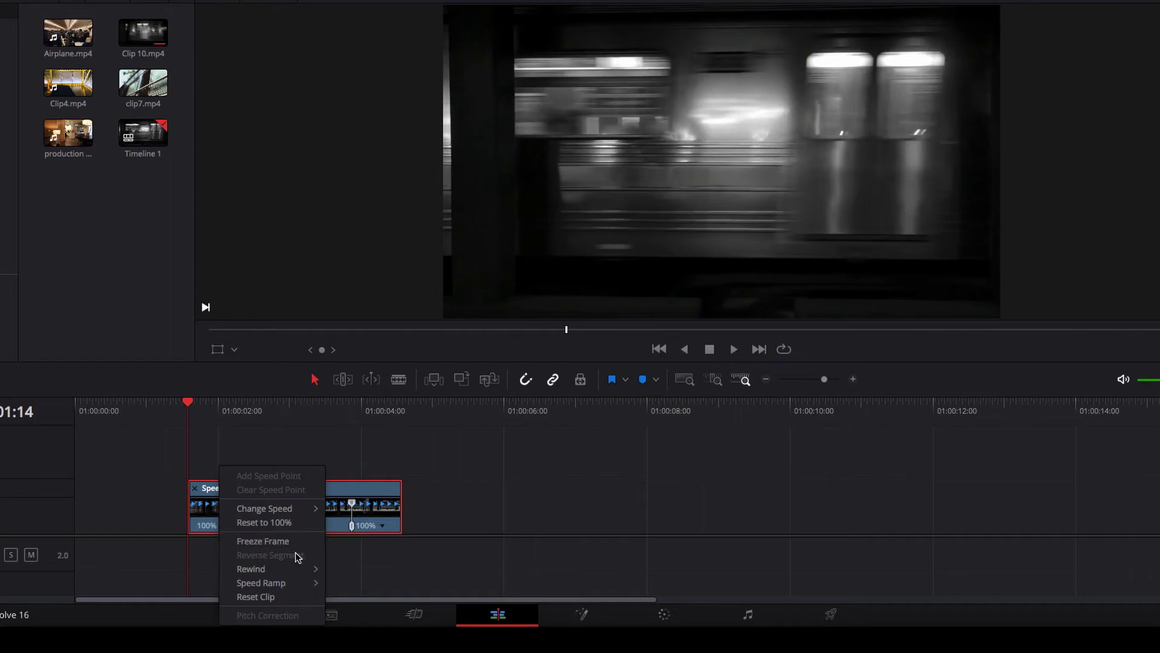
left_click(339, 529)
left_click(382, 525)
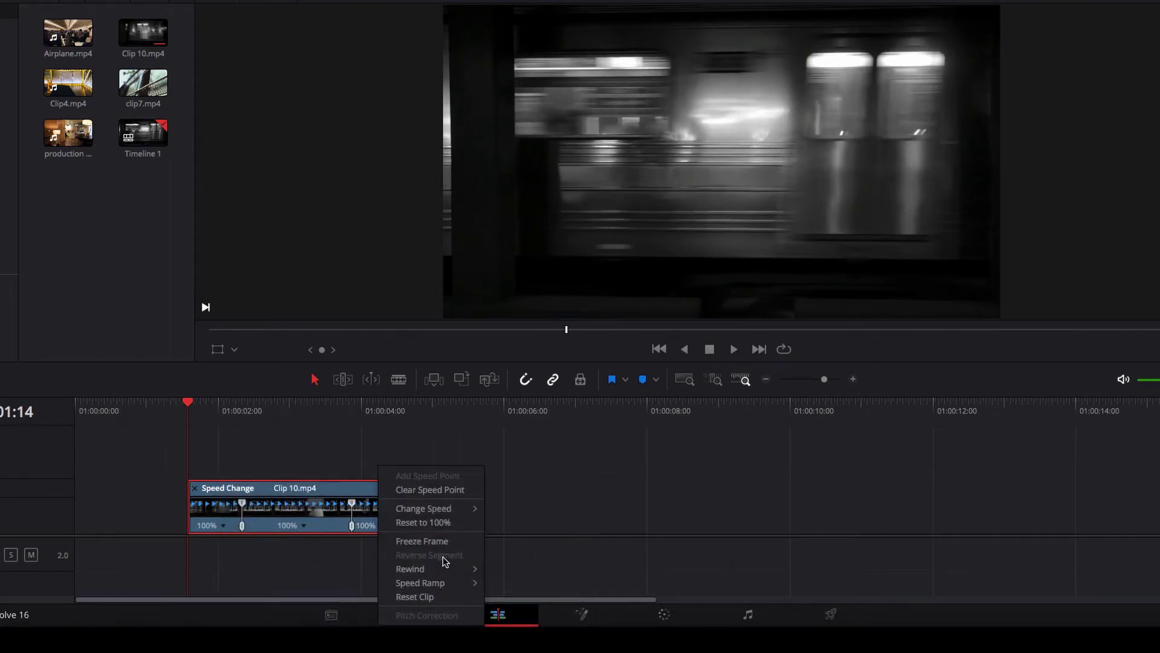
mouse_move(456, 574)
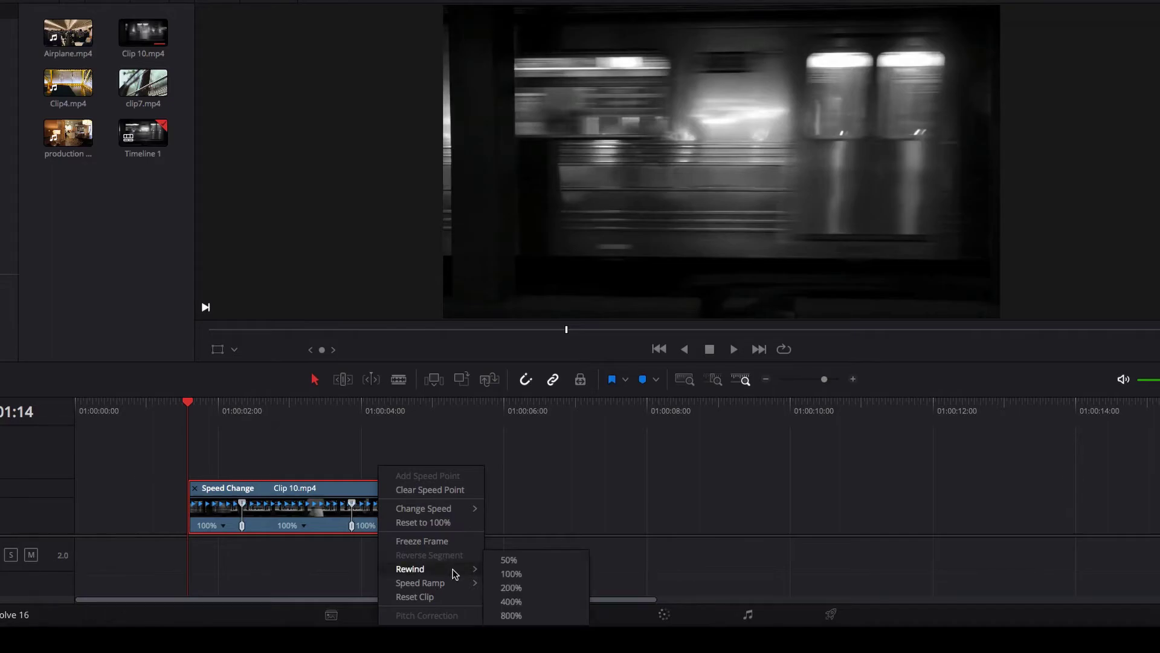
left_click(303, 525)
left_click(304, 525)
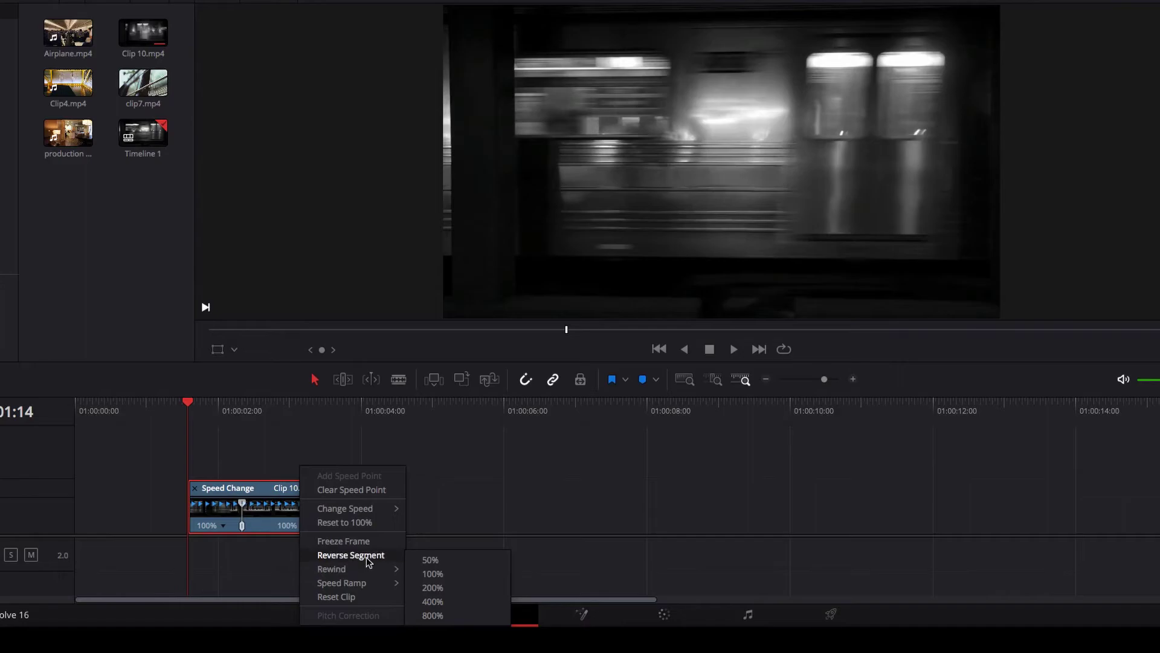
left_click(367, 556)
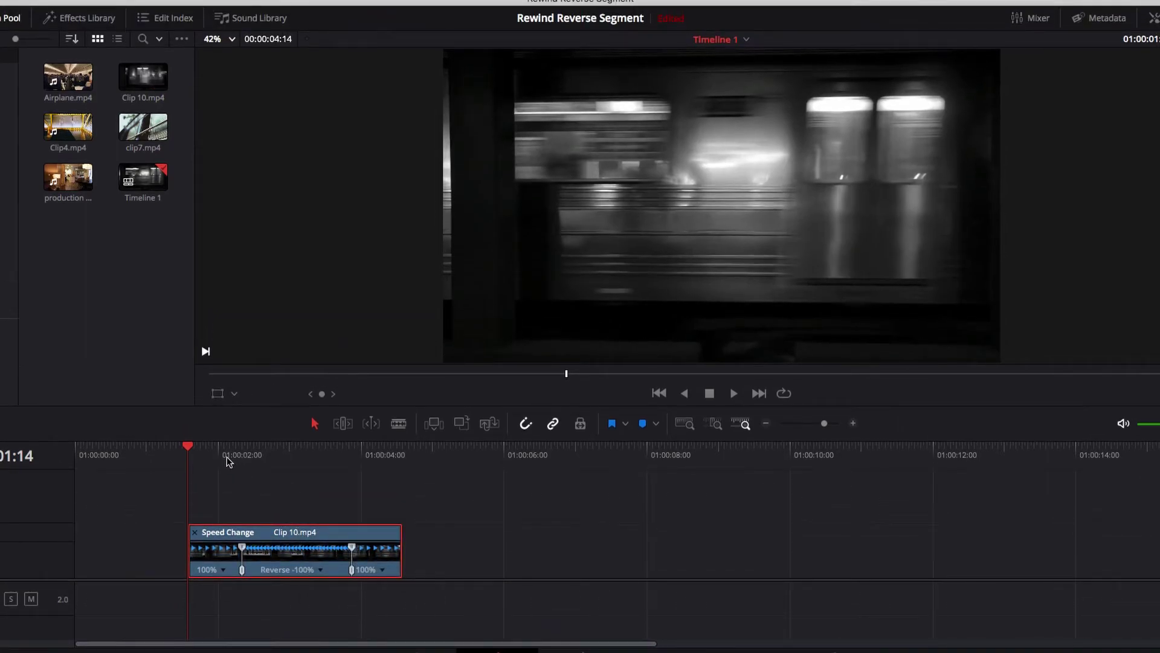
Play and scrub through the reversed middle section, then return it to forward 100% speed.
key("space")
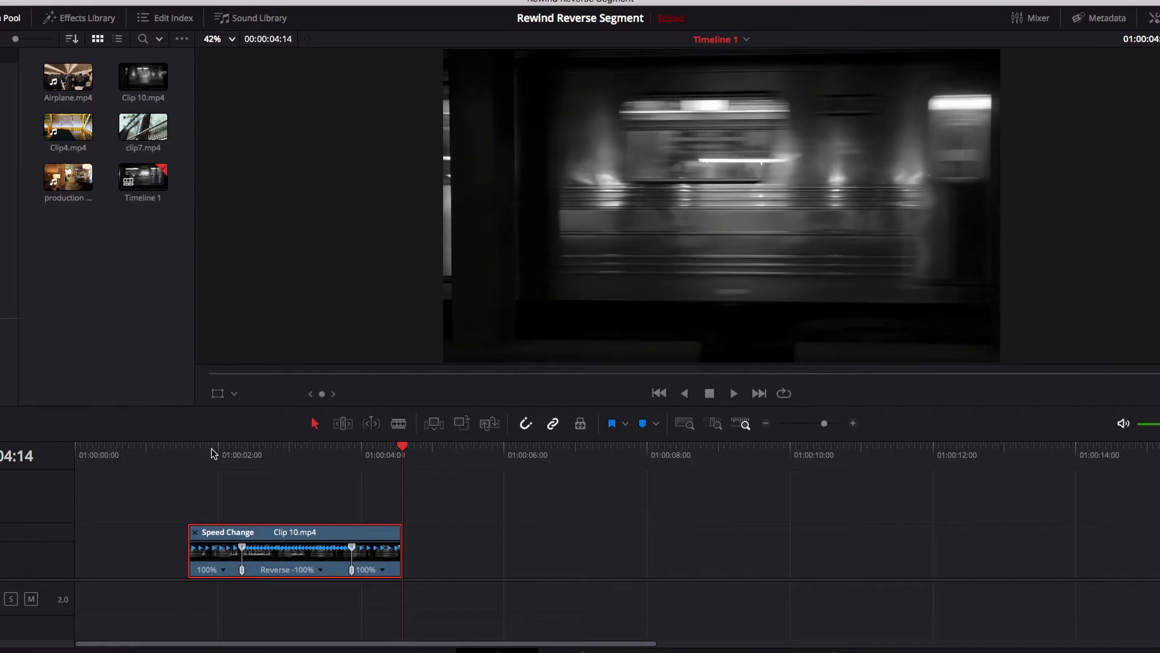
left_click_drag(192, 452, 353, 455)
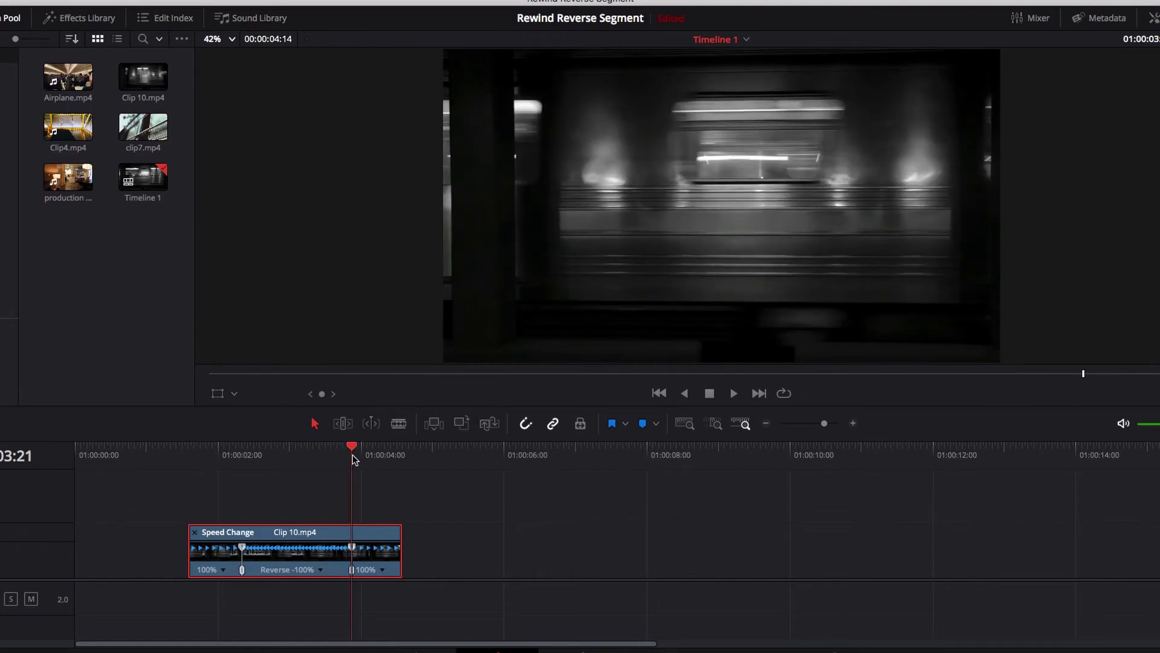
left_click_drag(353, 459, 393, 461)
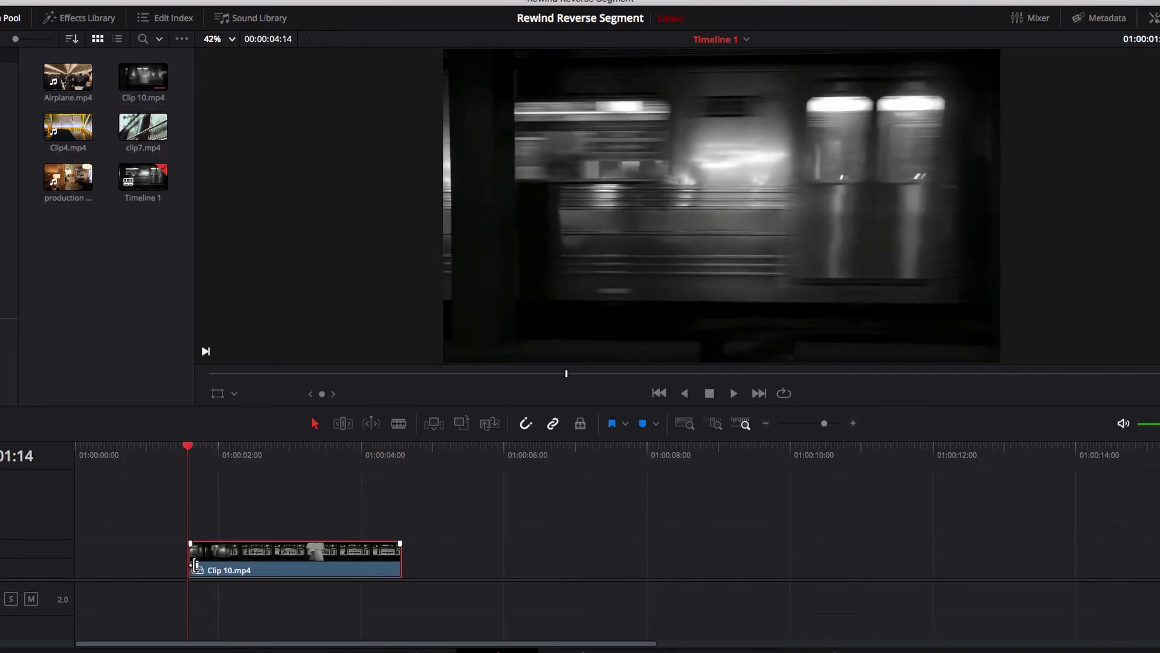
left_click_drag(196, 566, 82, 544)
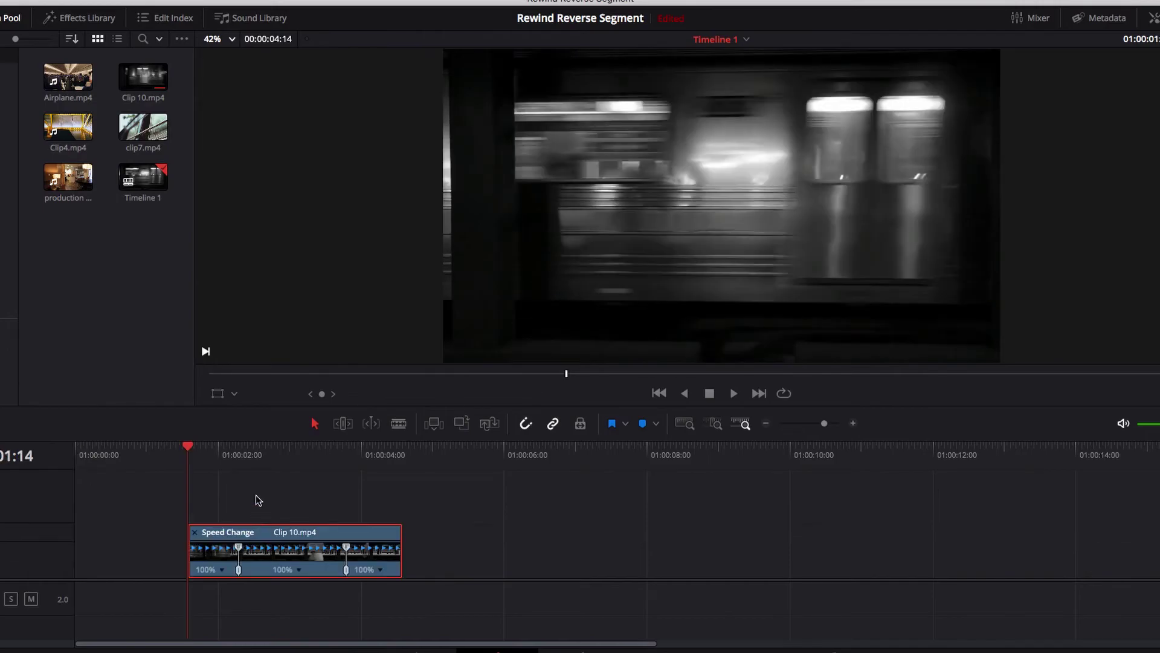
Add markers at 01:00:02:07 and 01:00:03:19 on the timeline.
mouse_move(242, 452)
left_mouse_down()
mouse_move(247, 487)
mouse_move(237, 448)
left_mouse_up()
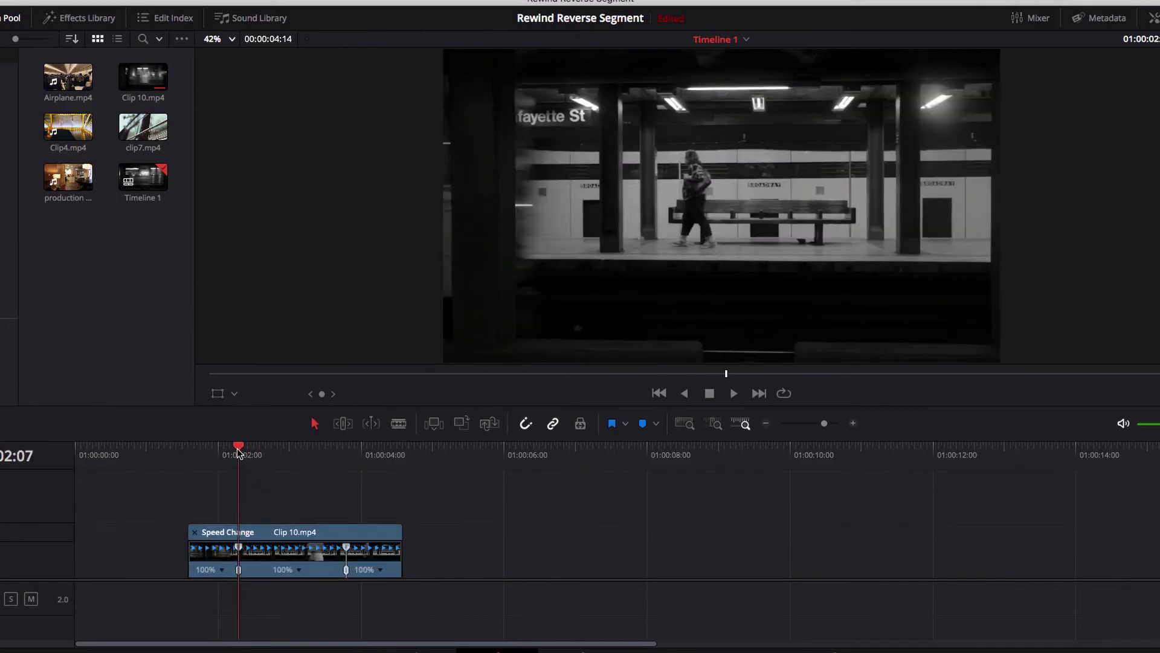
left_click(642, 423)
left_click(347, 453)
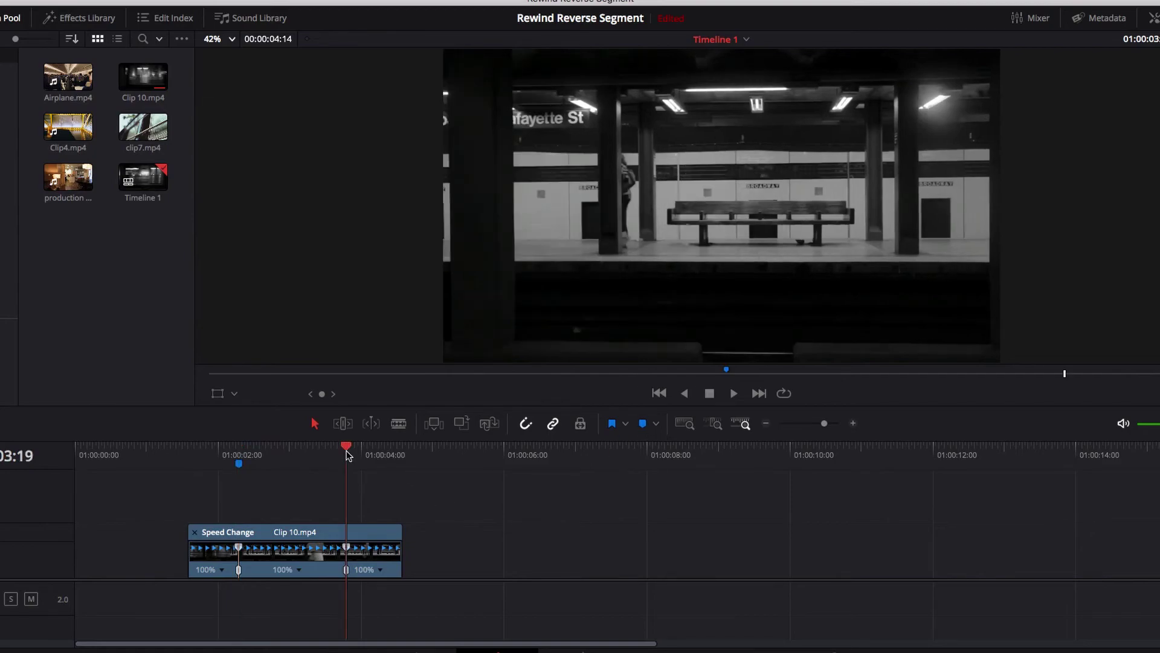
left_click(642, 423)
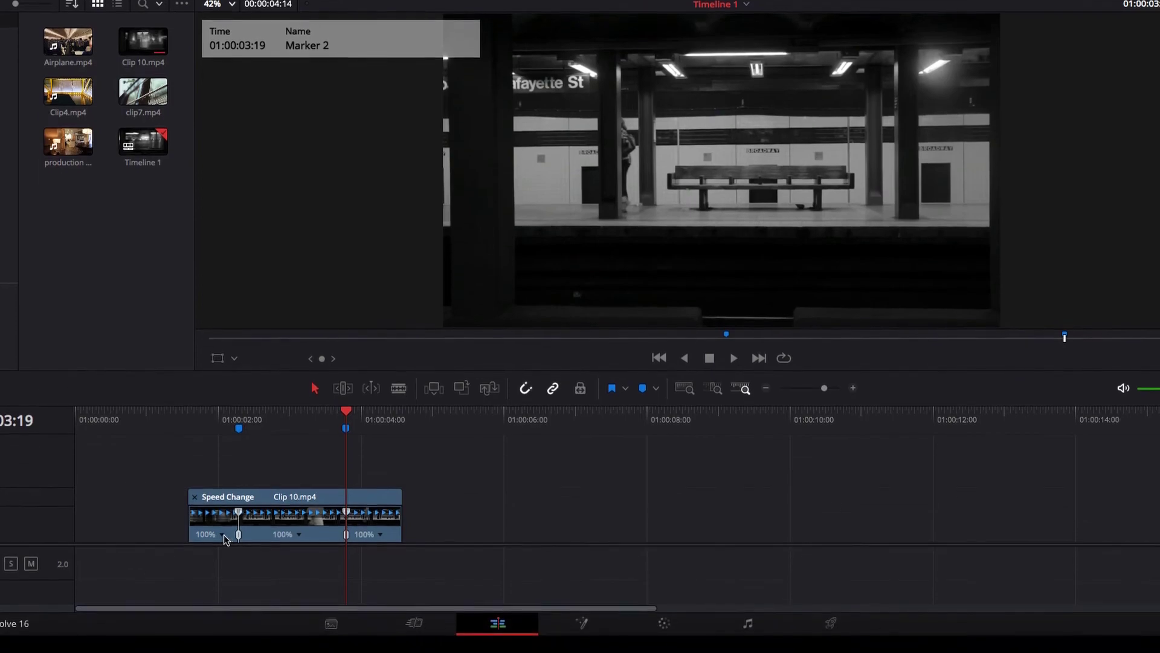
Clear both speed points from the clip's retime menu.
right_click(301, 574)
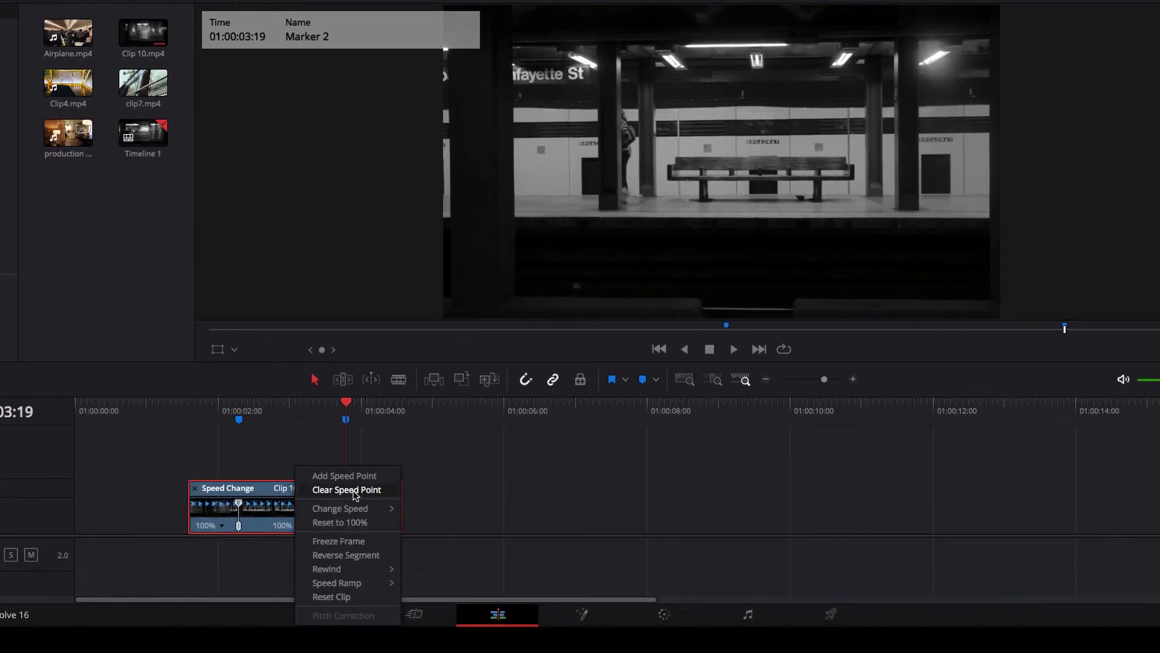
left_click(353, 491)
right_click(382, 524)
left_click(427, 492)
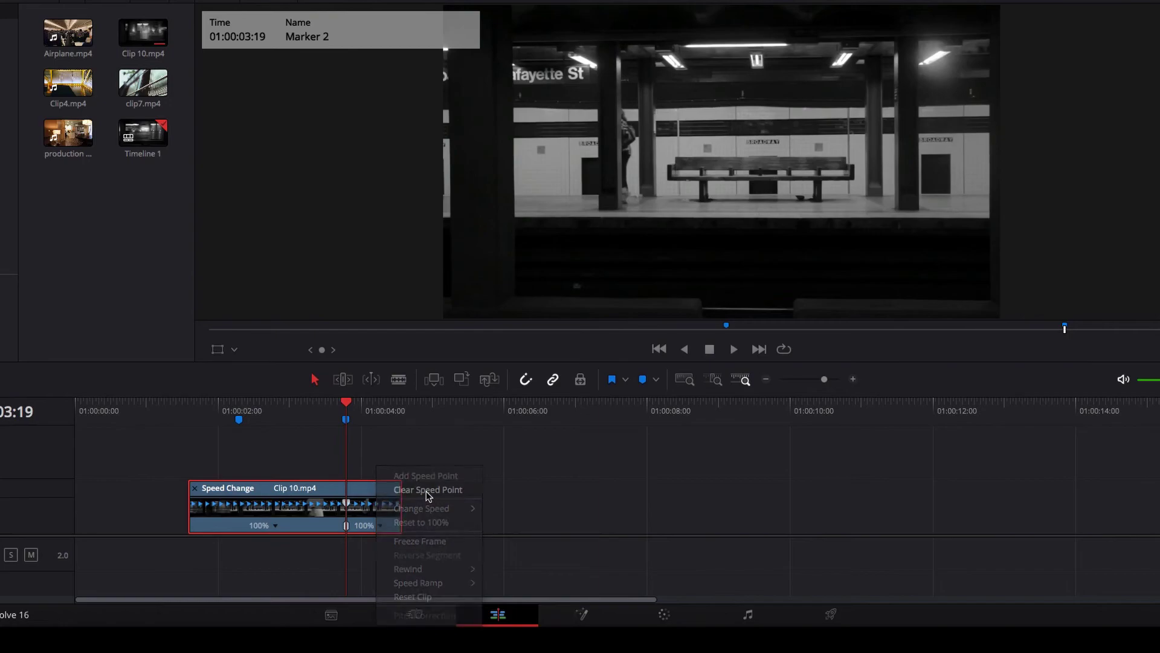
Blade the clip at both markers into three pieces, then return to the Selection tool.
key("b")
left_click(240, 511)
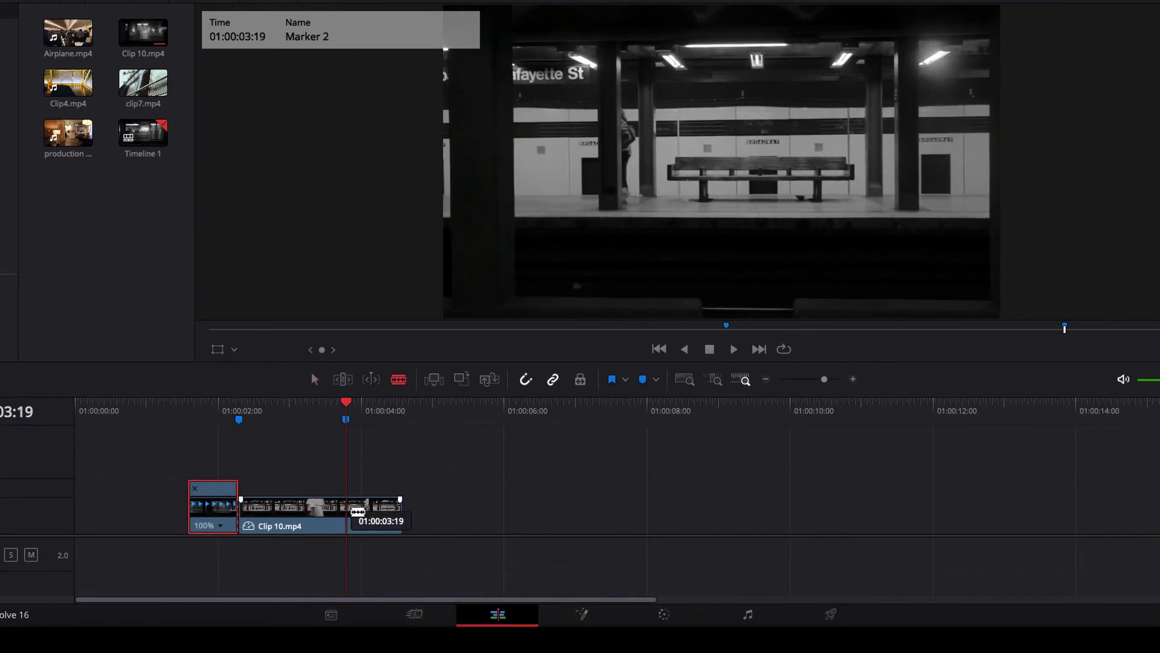
left_click(347, 510)
key("a")
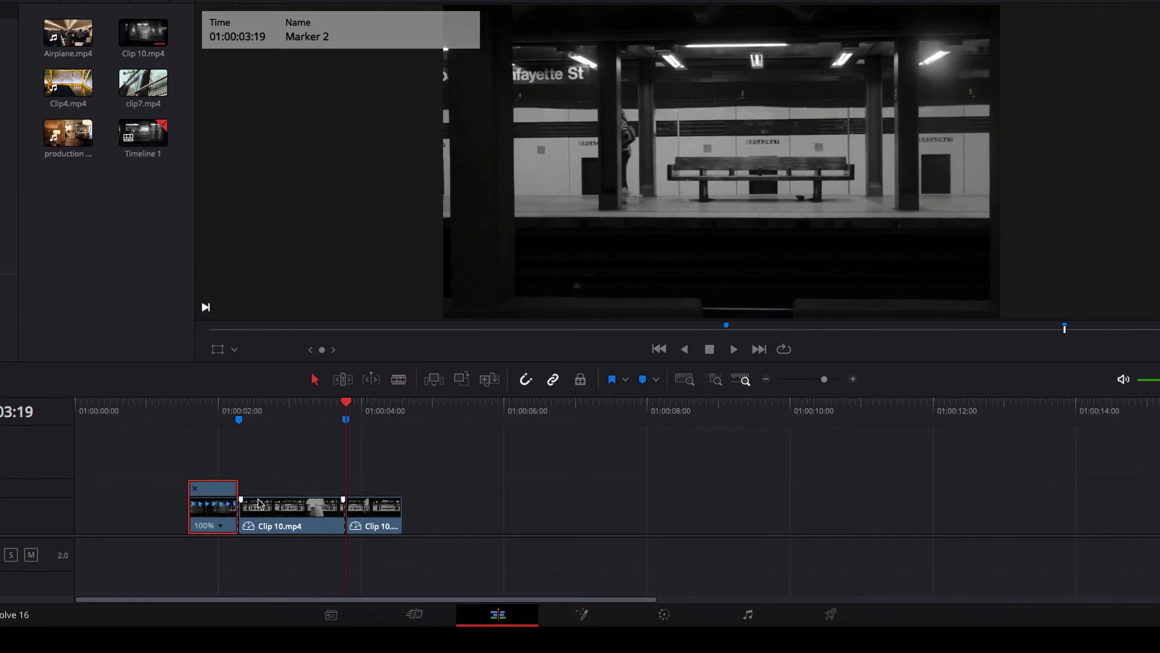
Show retime controls on the middle Clip 10.mp4 piece and reverse it to -100%.
right_click(299, 514)
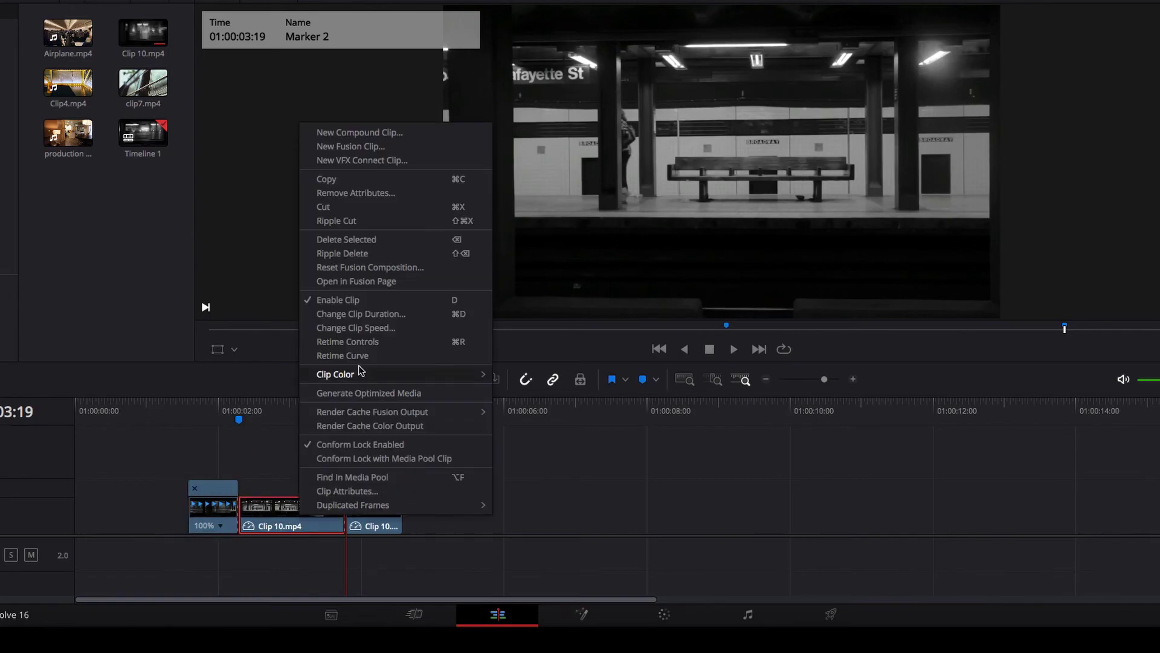
left_click(381, 343)
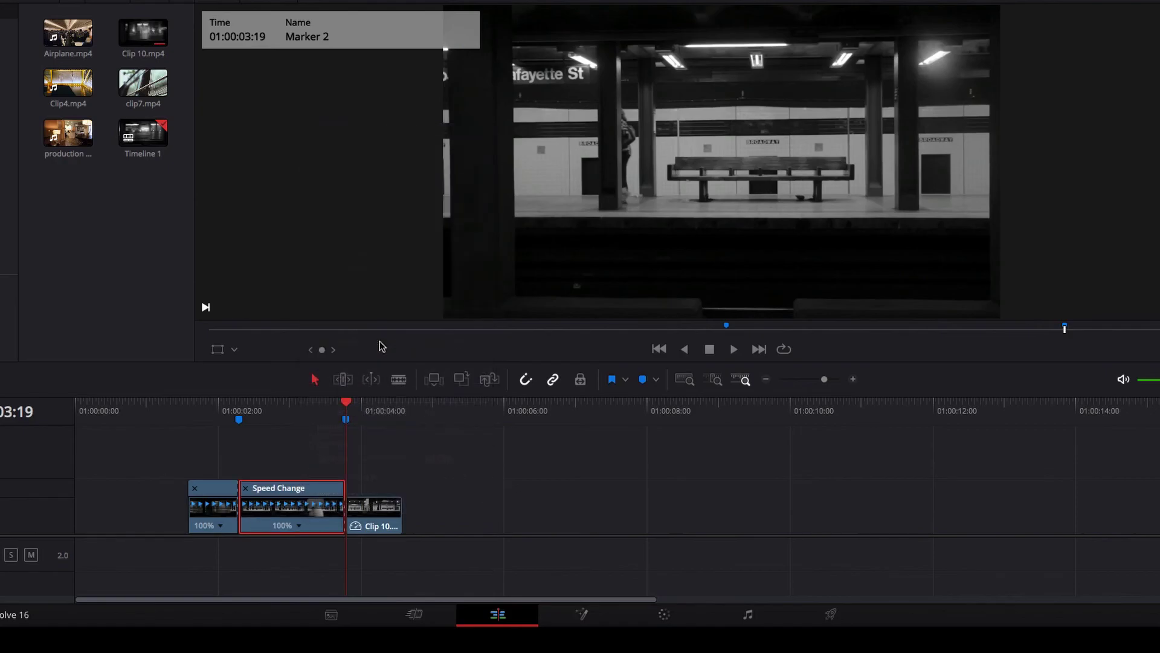
left_click(299, 525)
left_click(362, 556)
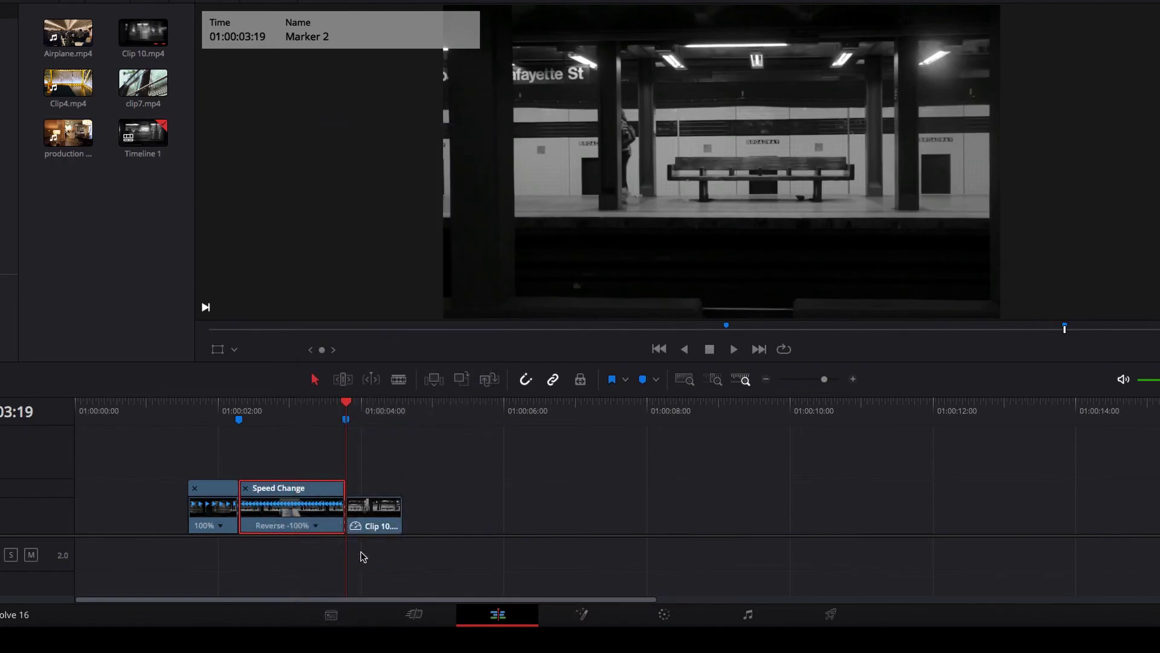
Play the edited clip from the start twice to preview the reversed middle piece.
left_click(180, 408)
key("space")
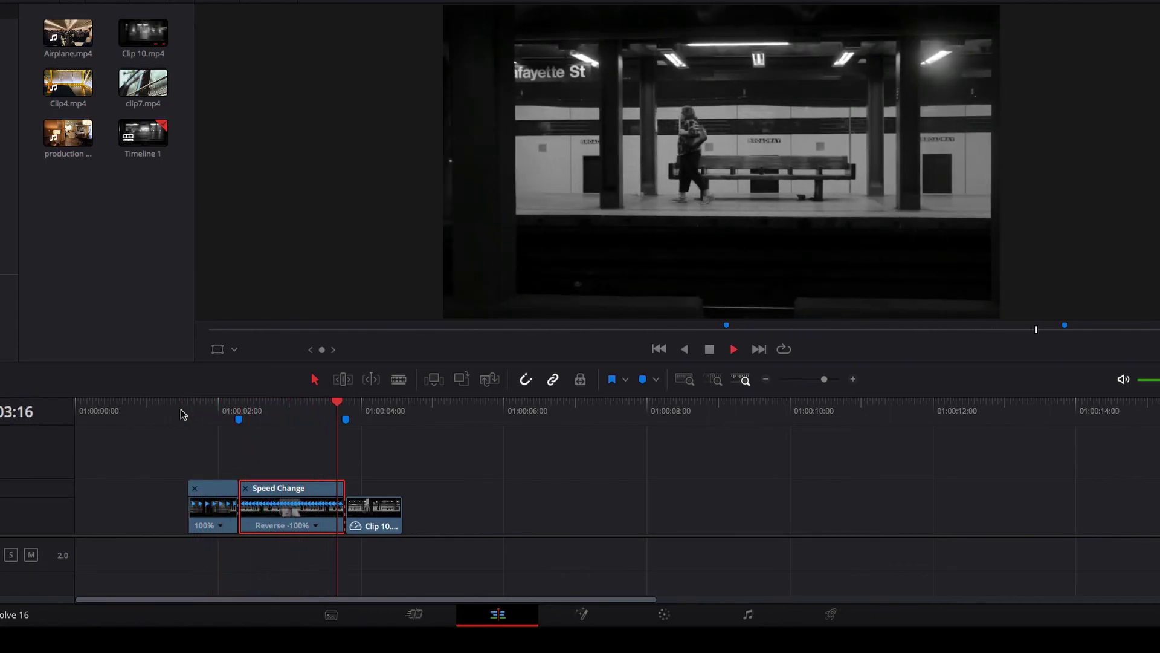
left_click(180, 409)
key("space")
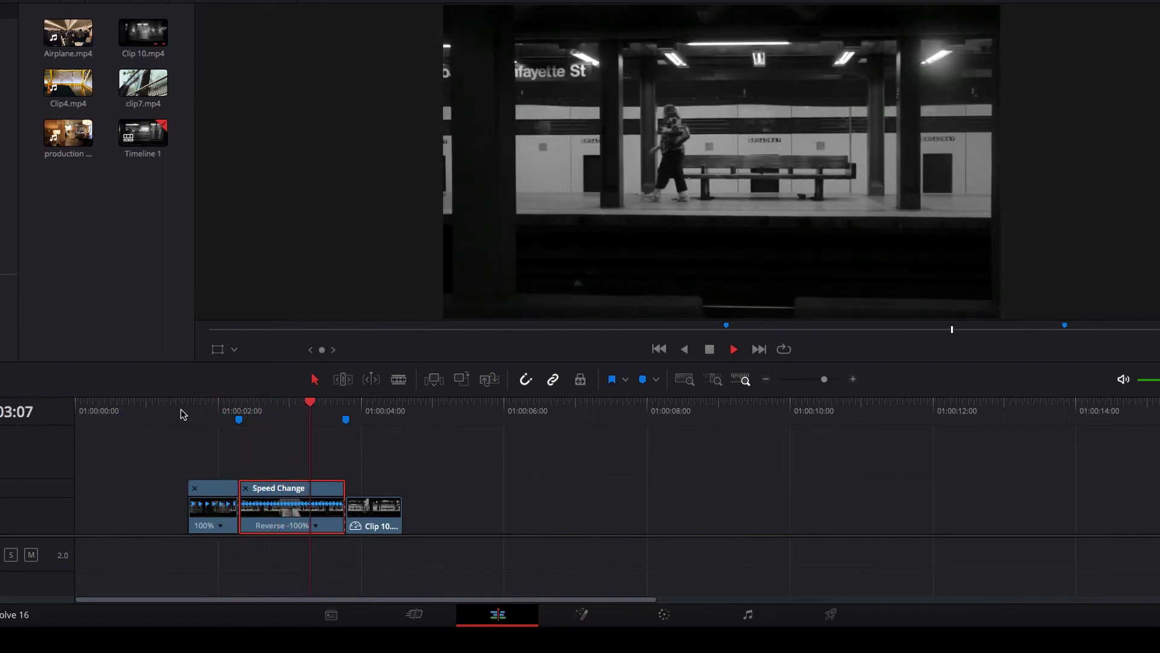